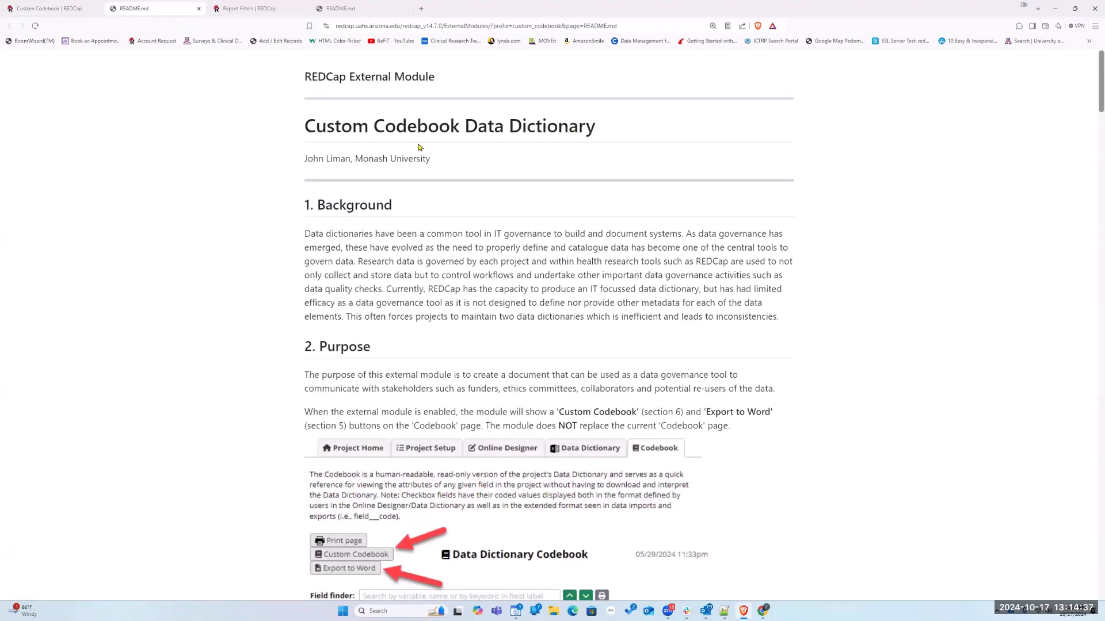
Step: Read through the Custom Codebook Data Dictionary module's README documentation
scroll(418, 147, down, 20)
scroll(423, 138, down, 10)
scroll(422, 139, up, 20)
scroll(426, 135, up, 15)
Step: In the Custom Codebook project, search the available external modules for "custom" and enable Custom Codebook v1.5
click(69, 12)
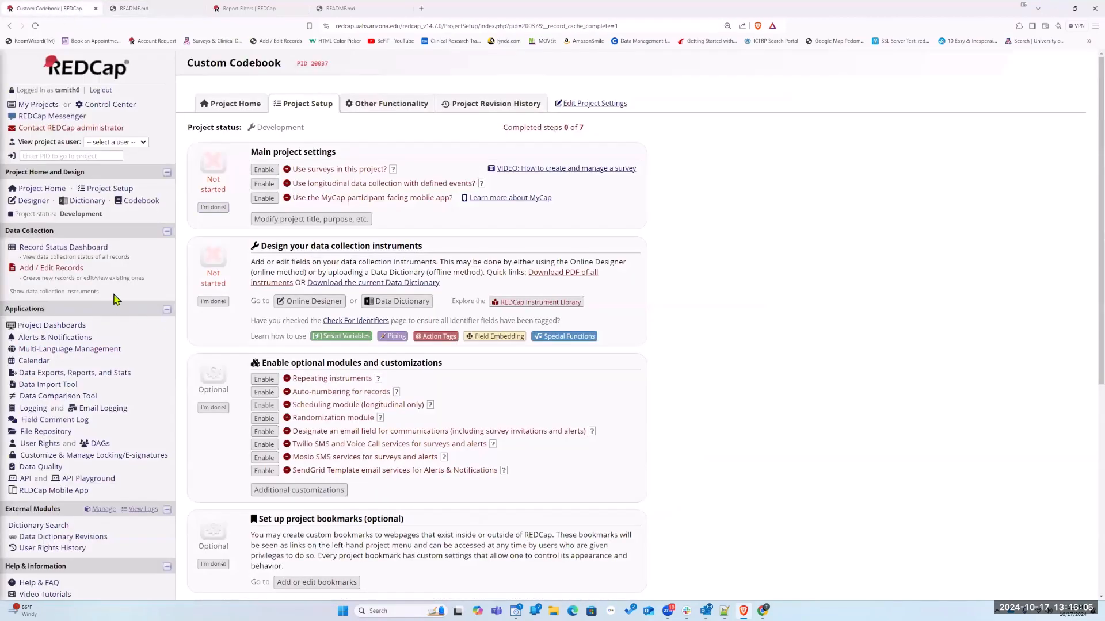
click(34, 201)
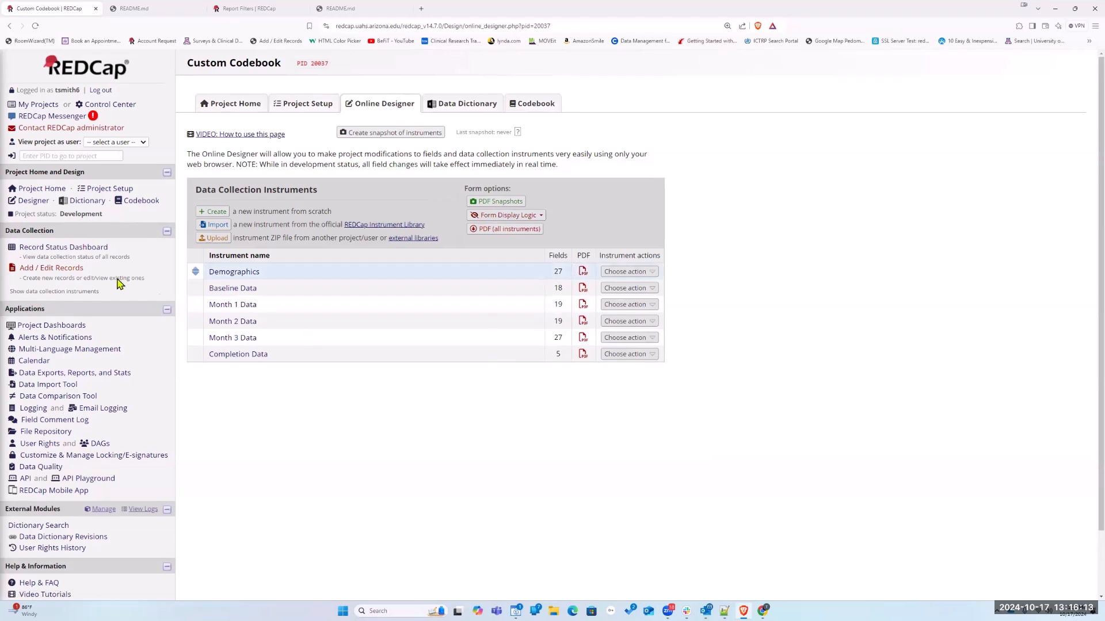
click(103, 510)
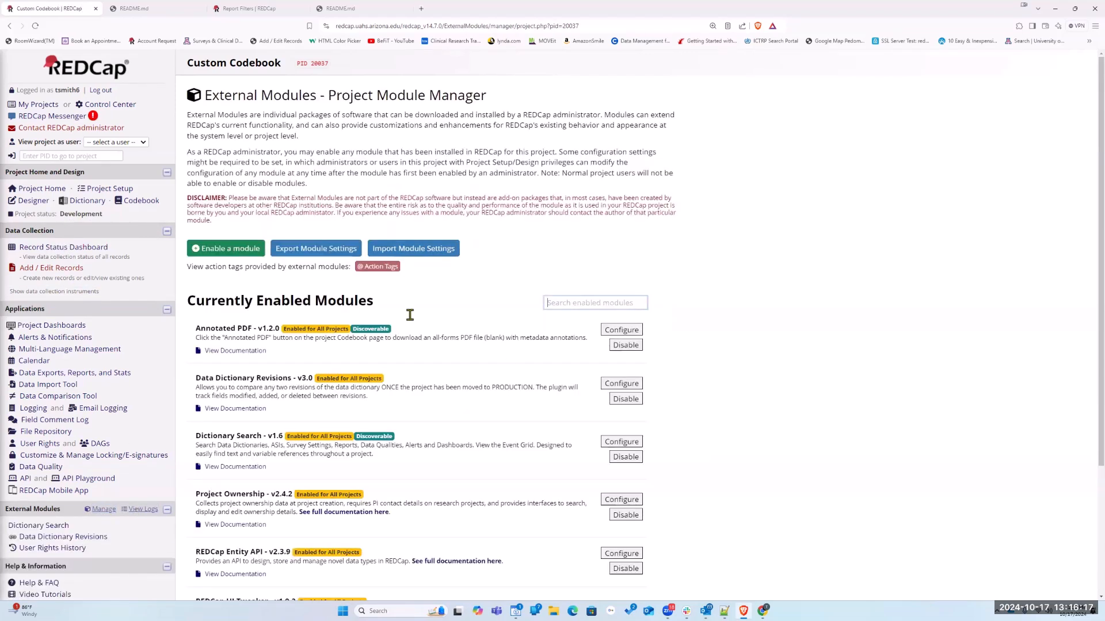
click(575, 301)
click(210, 248)
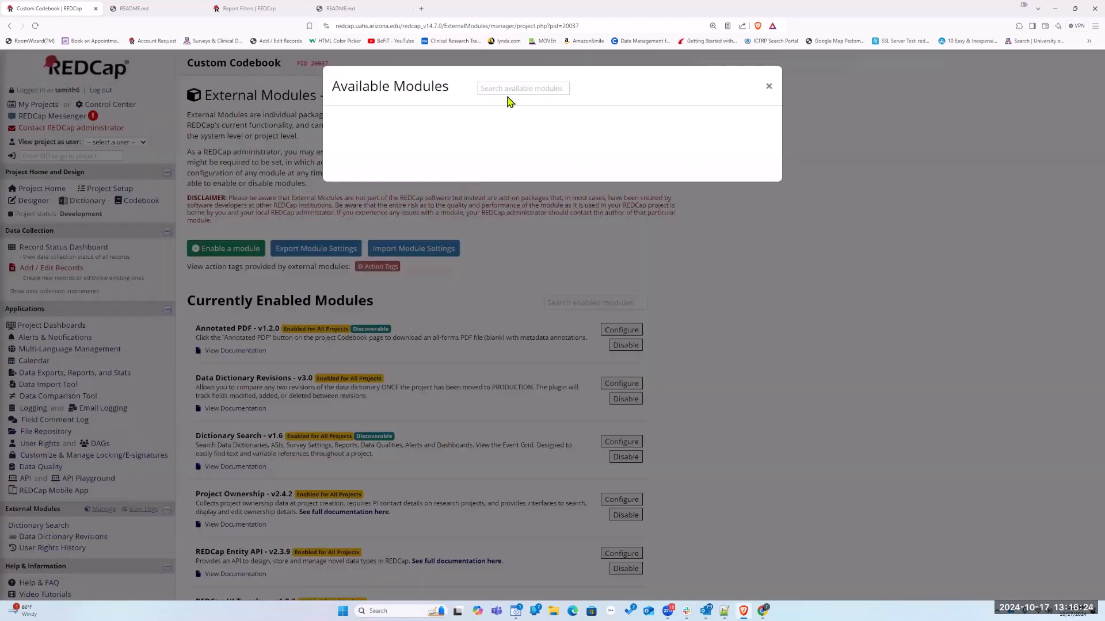
click(503, 89)
text(custom)
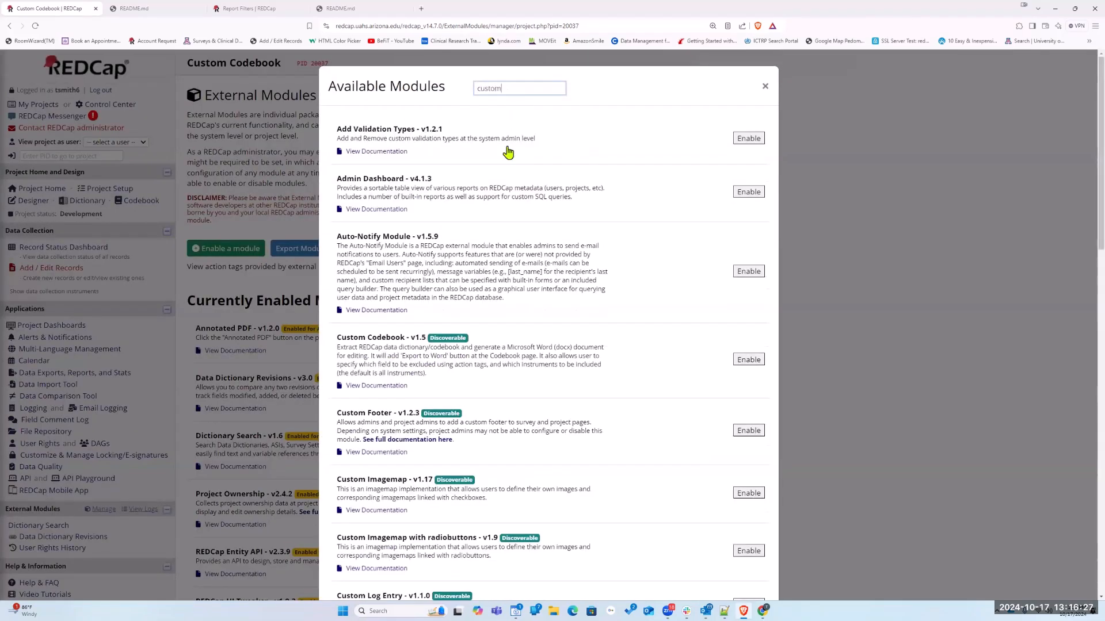
click(746, 361)
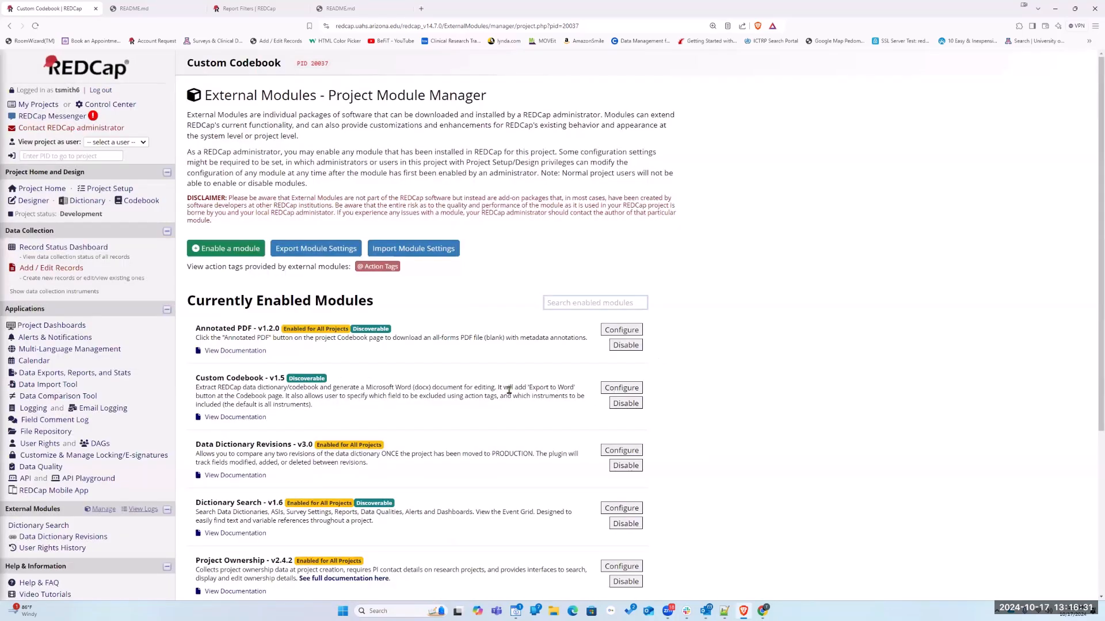
Step: Review the Custom Codebook module's configuration settings and close them without saving
click(617, 390)
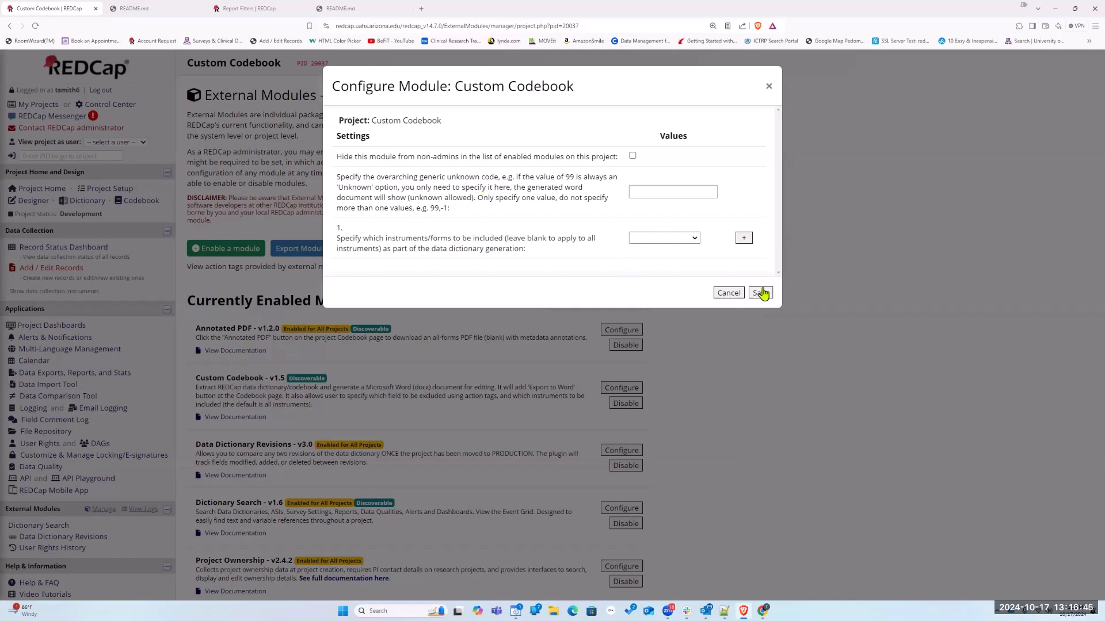
click(715, 294)
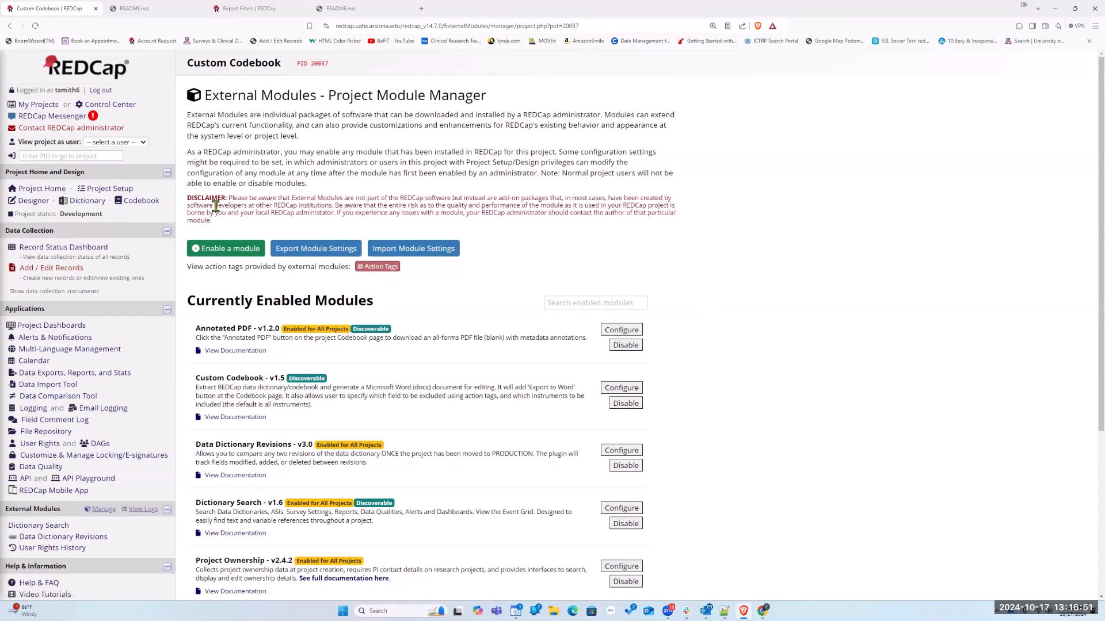
Step: Open the project's standard Codebook and look over its export options and the first Demographics fields
click(144, 209)
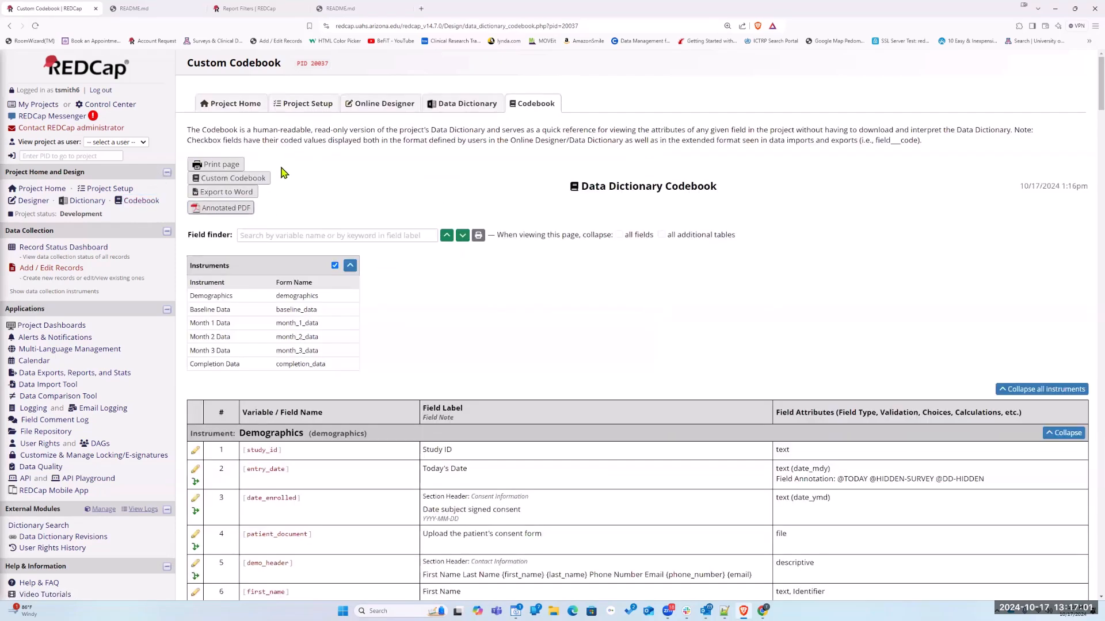
scroll(880, 456, down, 8)
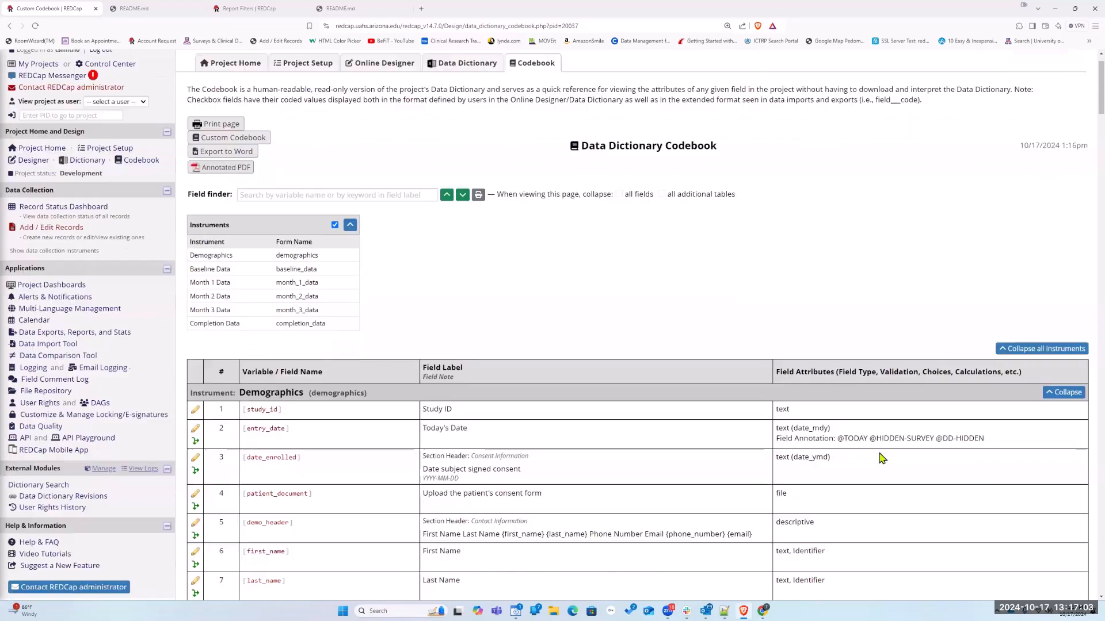
scroll(673, 376, up, 10)
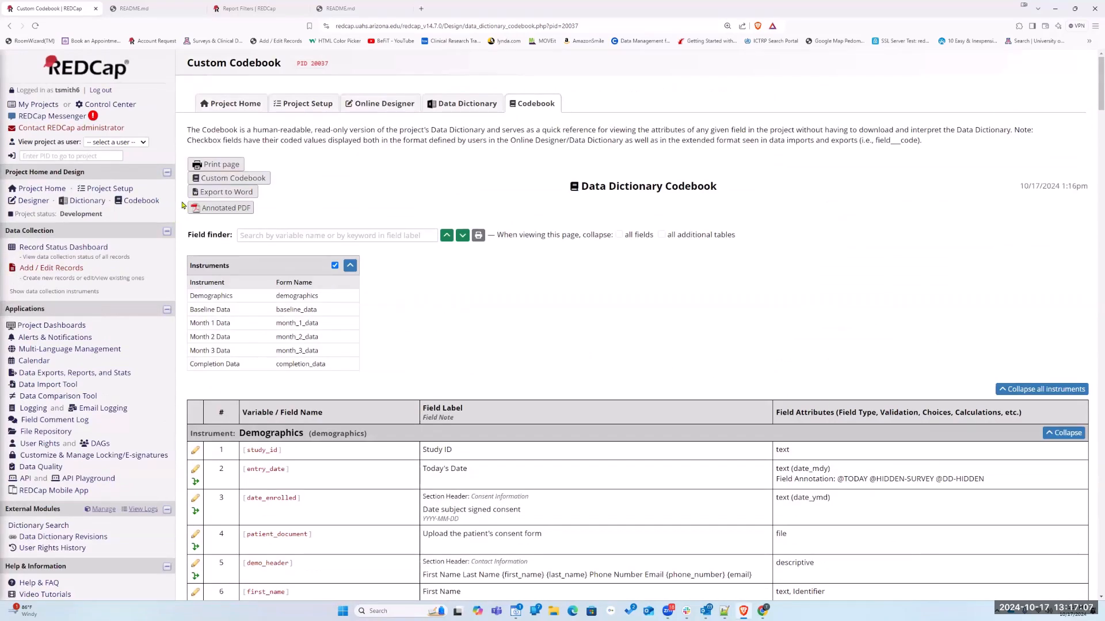
Step: Generate the Custom Codebook, examine its print preview, cancel printing and return to the standard Codebook
click(219, 179)
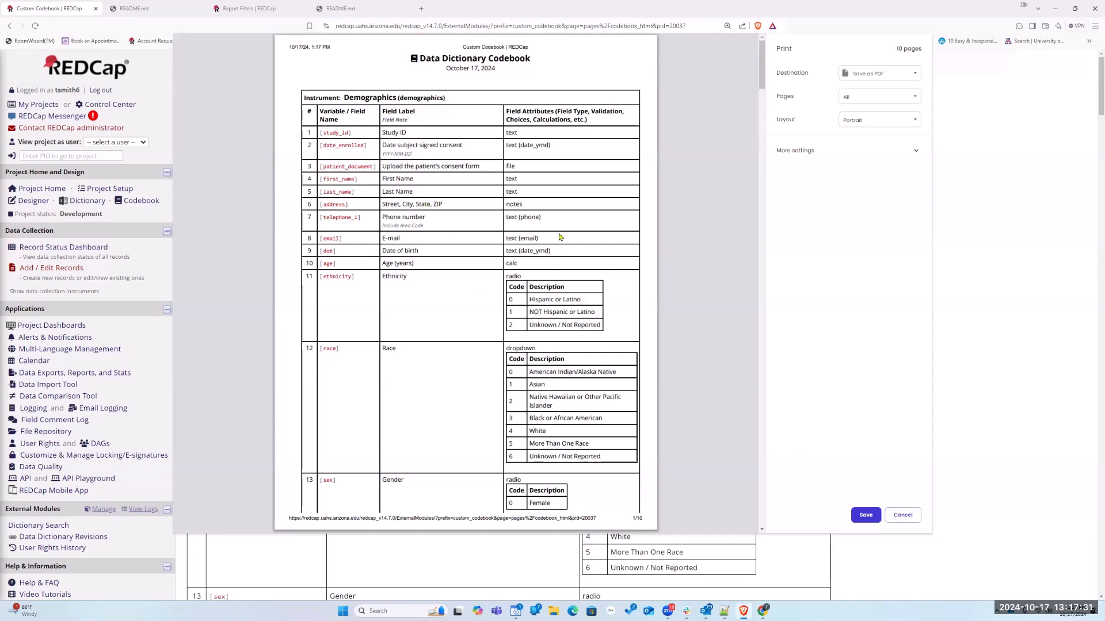
scroll(552, 236, down, 6)
scroll(552, 236, down, 2)
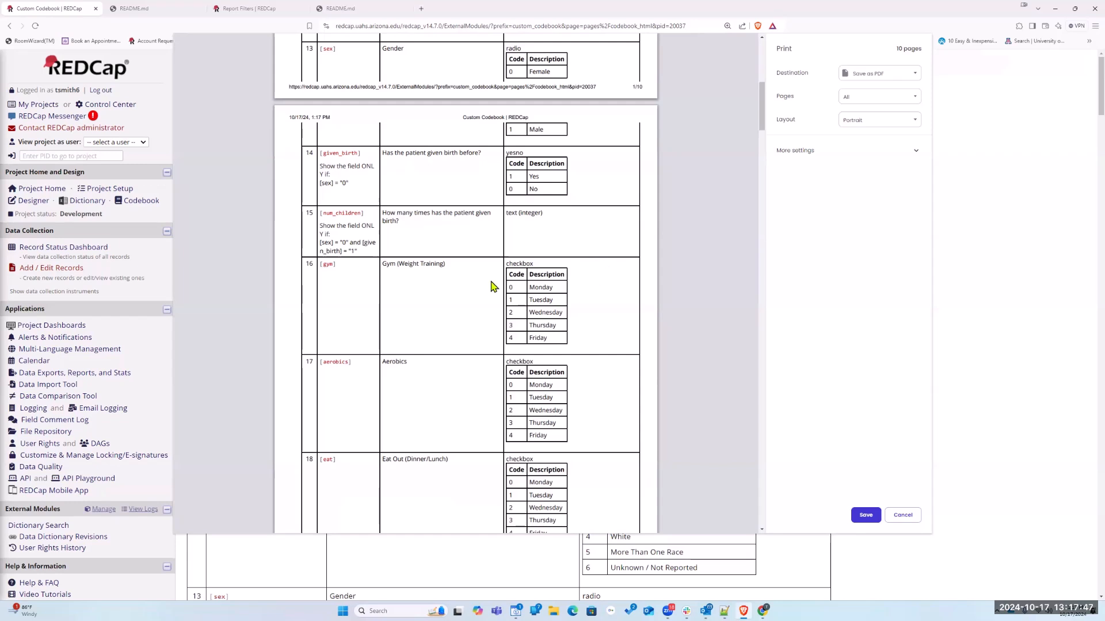
scroll(495, 286, down, 5)
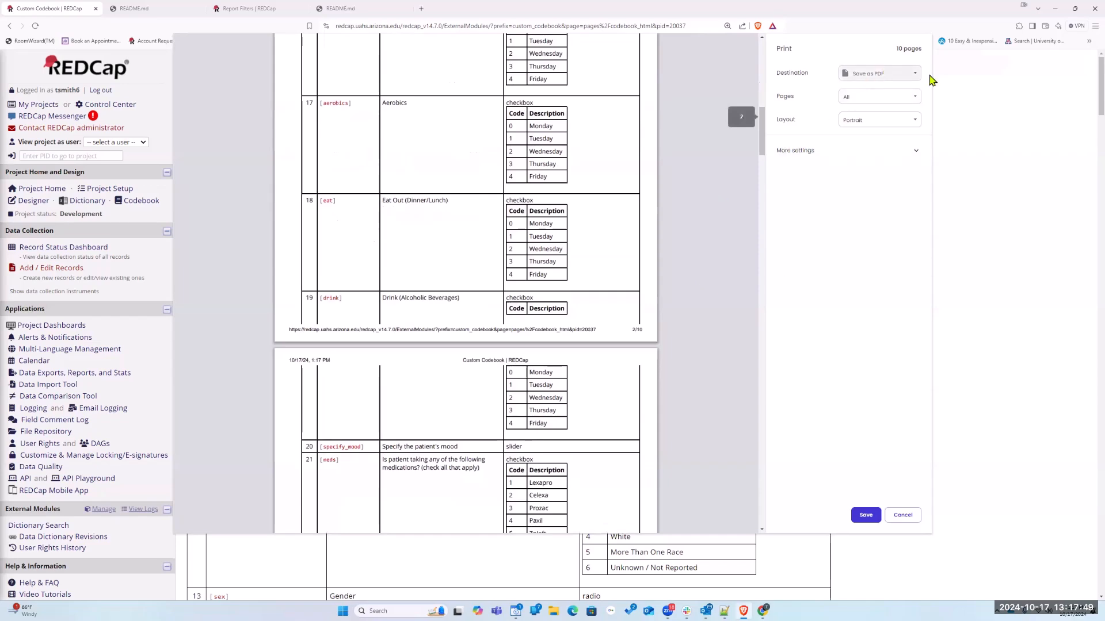
drag(762, 129, 758, 53)
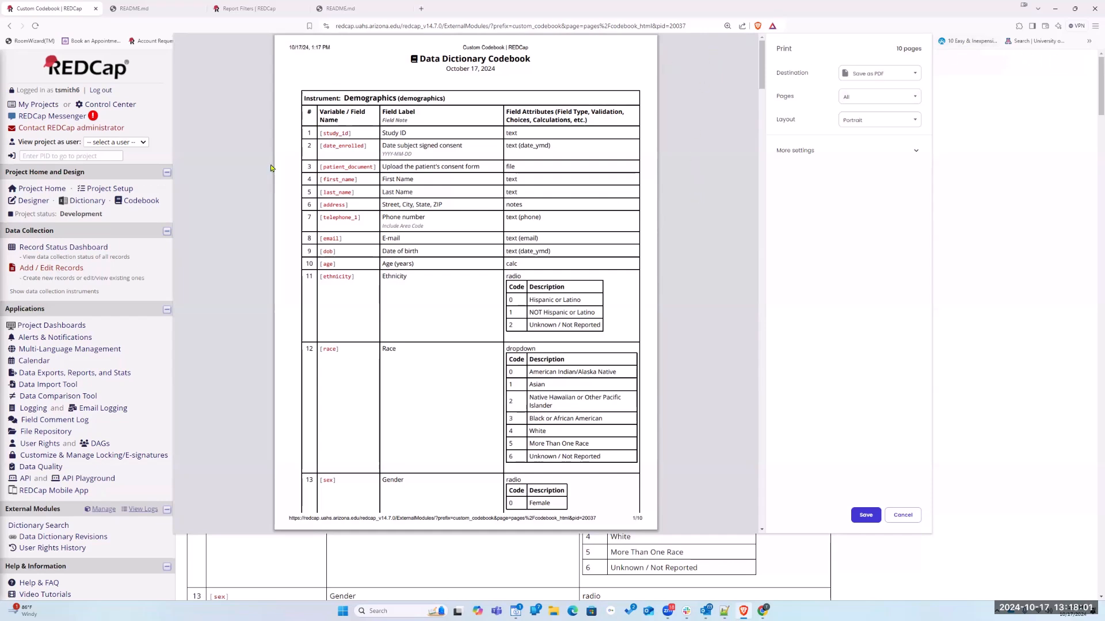
click(903, 515)
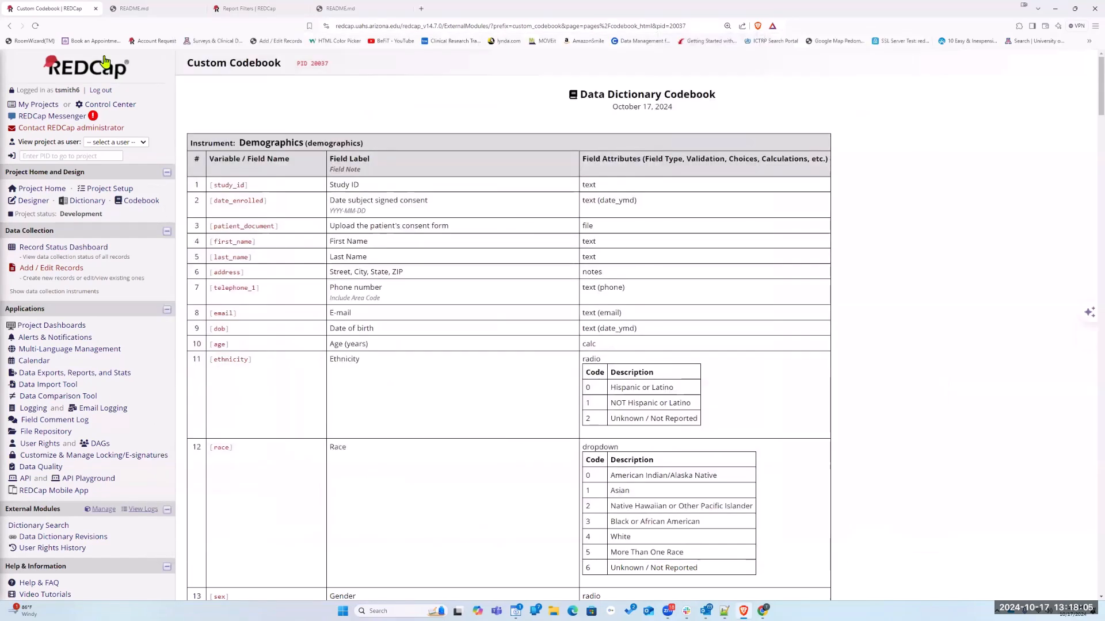
click(10, 26)
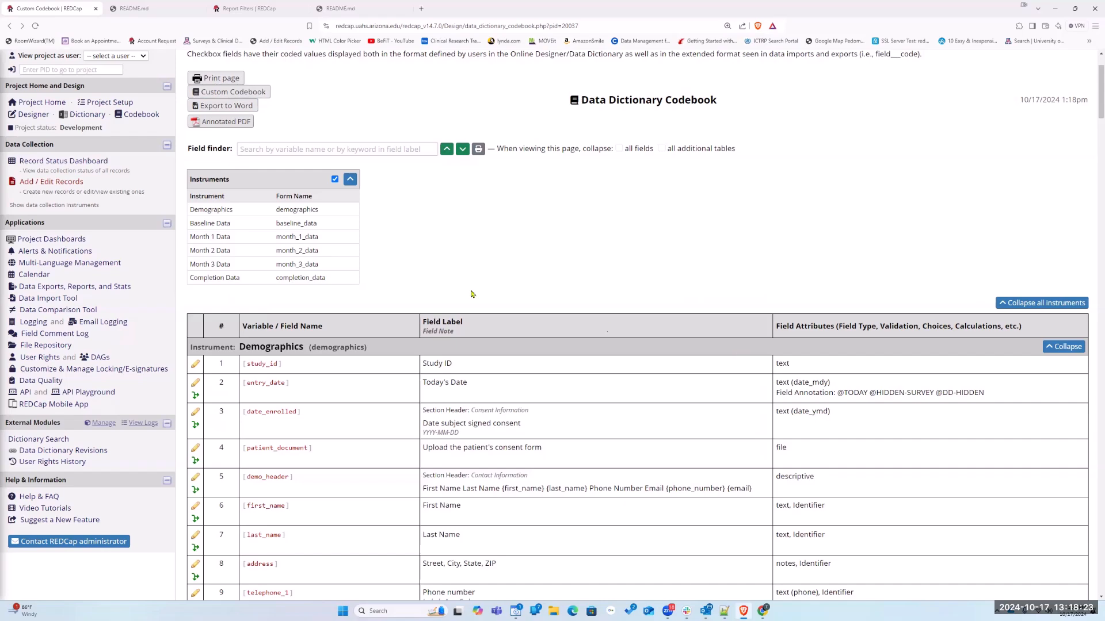
click(141, 9)
scroll(528, 250, down, 3)
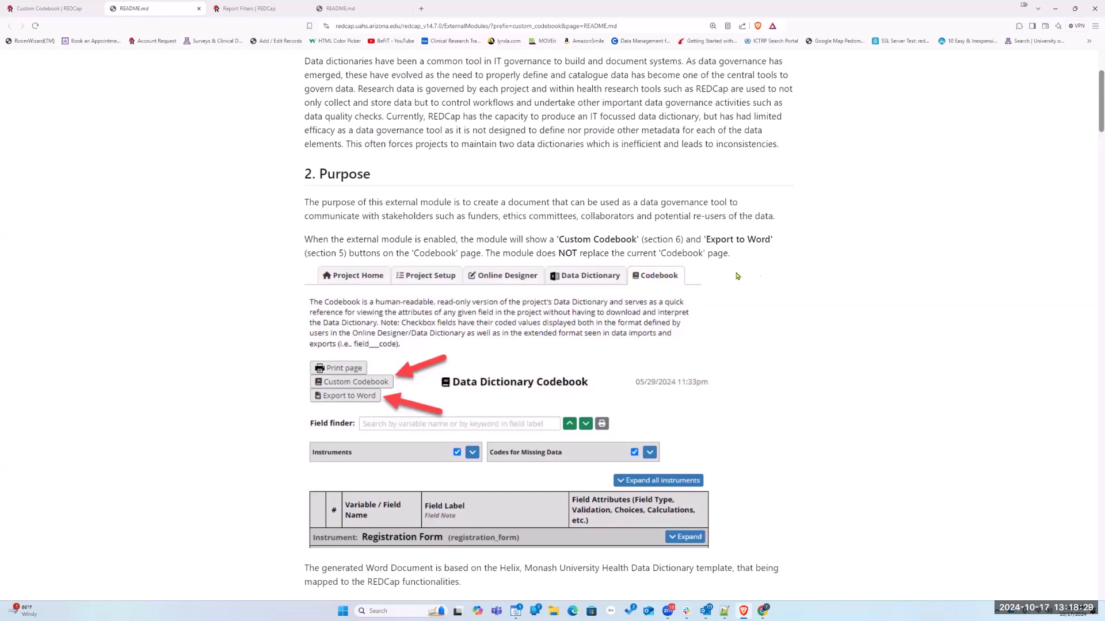
scroll(712, 266, down, 3)
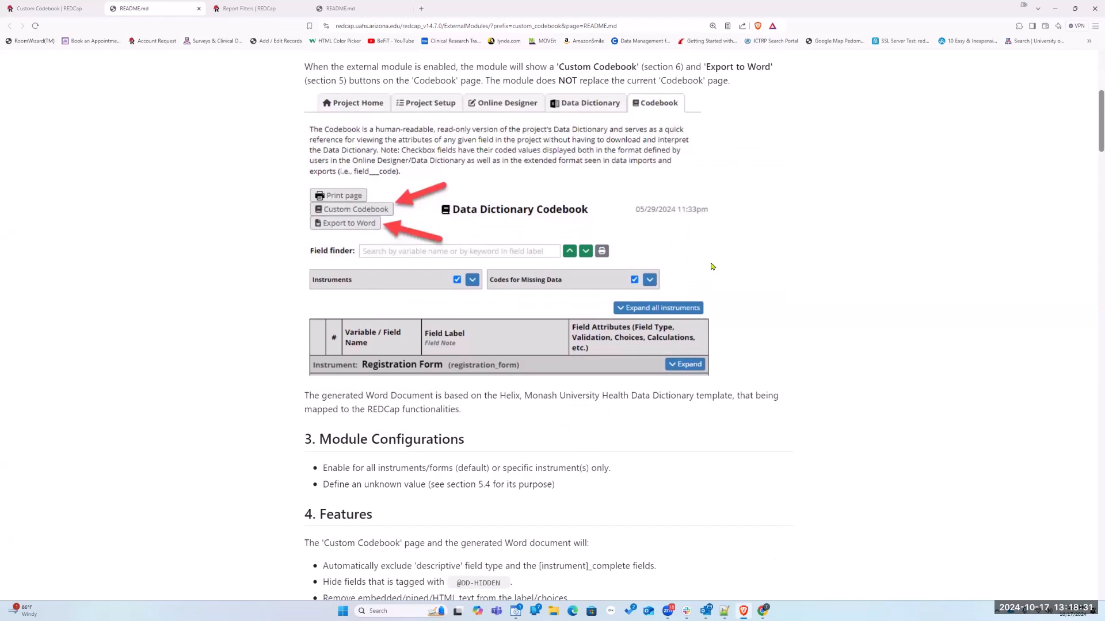
scroll(548, 312, down, 7)
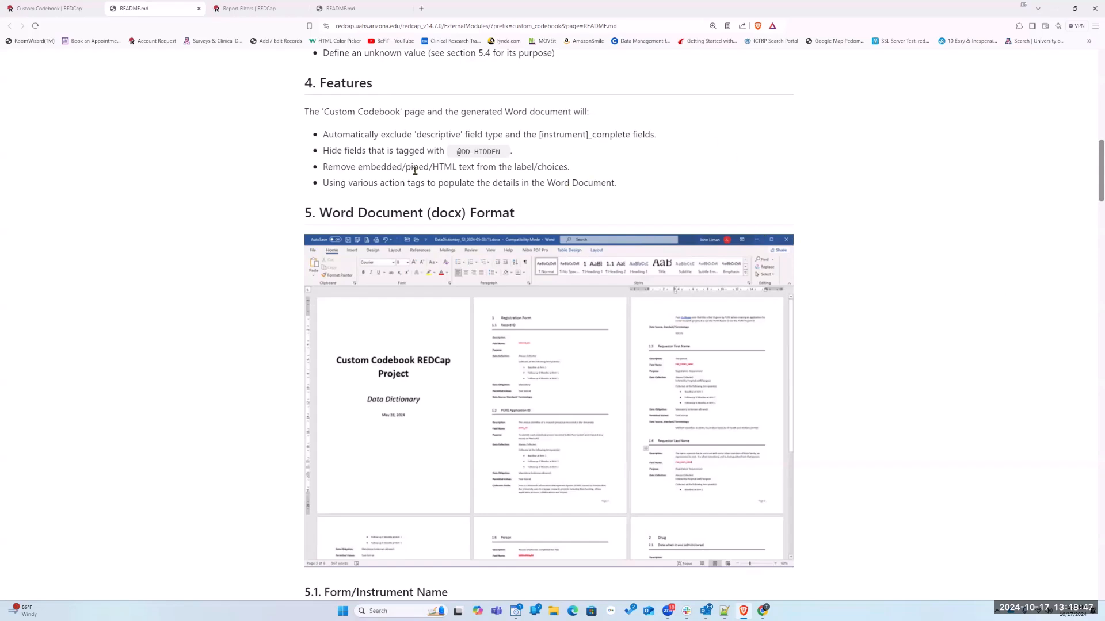
drag(456, 152, 500, 152)
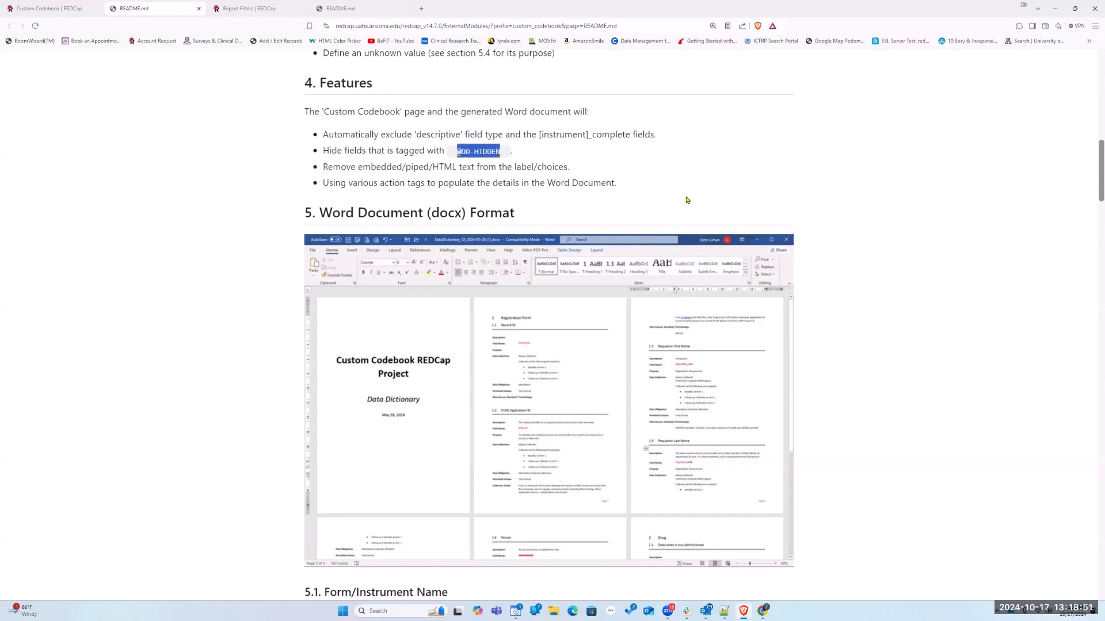
Step: Open the entry_date field of the Demographics instrument for editing and inspect its action tags in the Logic Editor
click(75, 10)
click(35, 116)
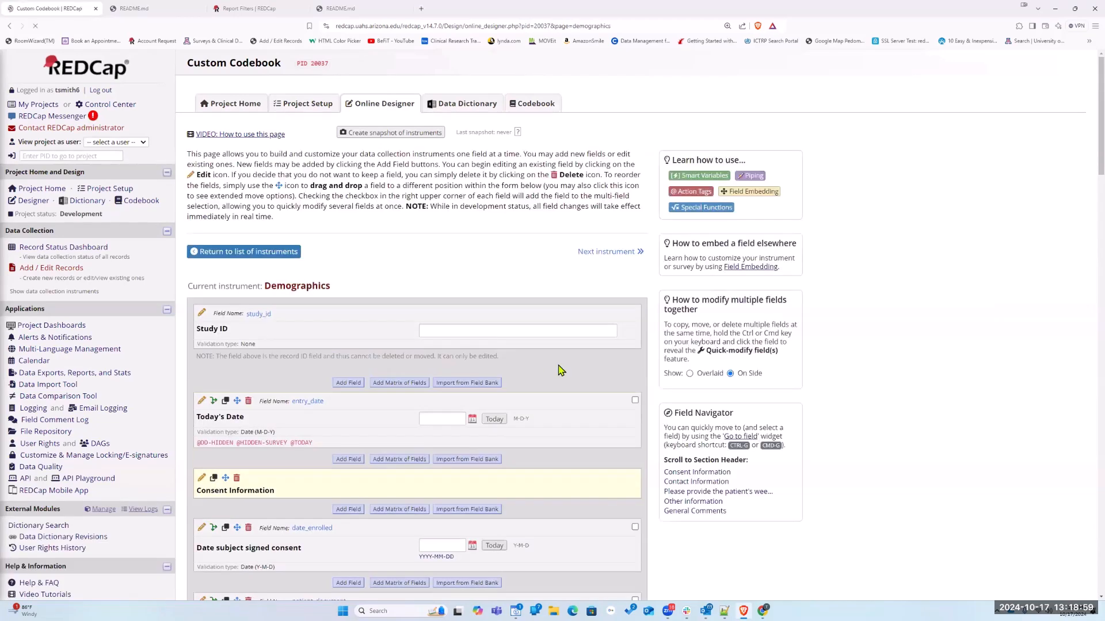
scroll(515, 364, down, 8)
scroll(288, 178, up, 5)
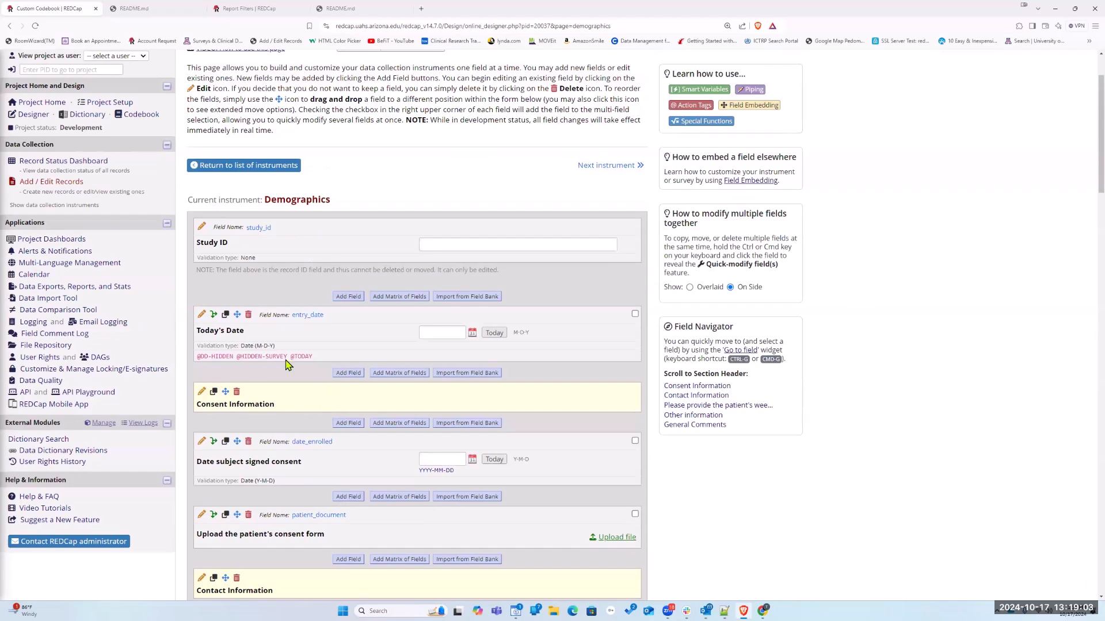
click(202, 314)
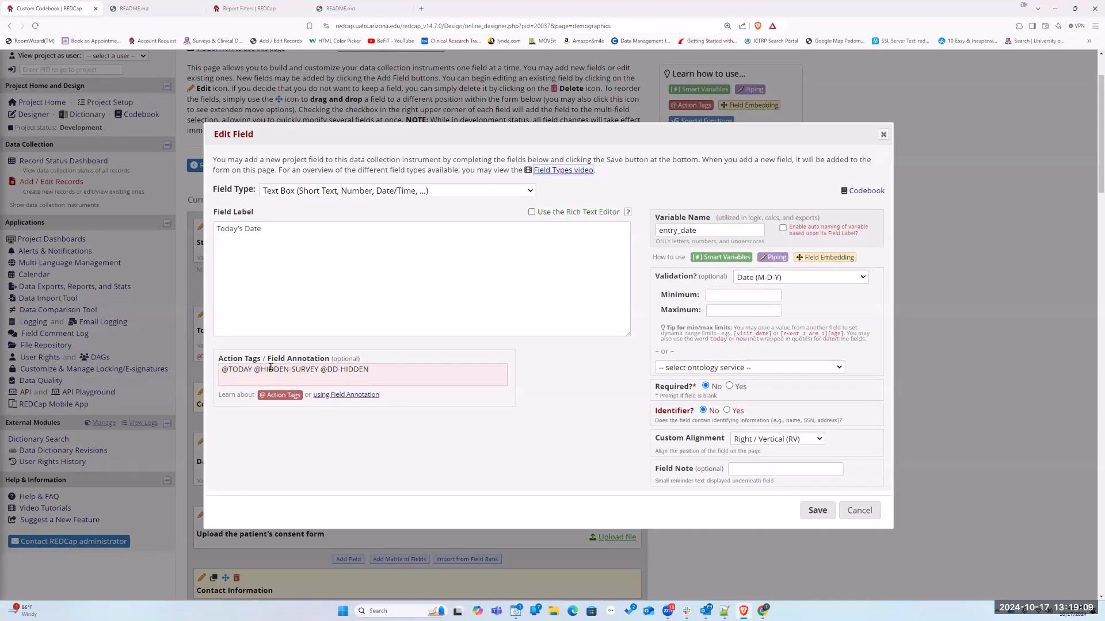
click(322, 370)
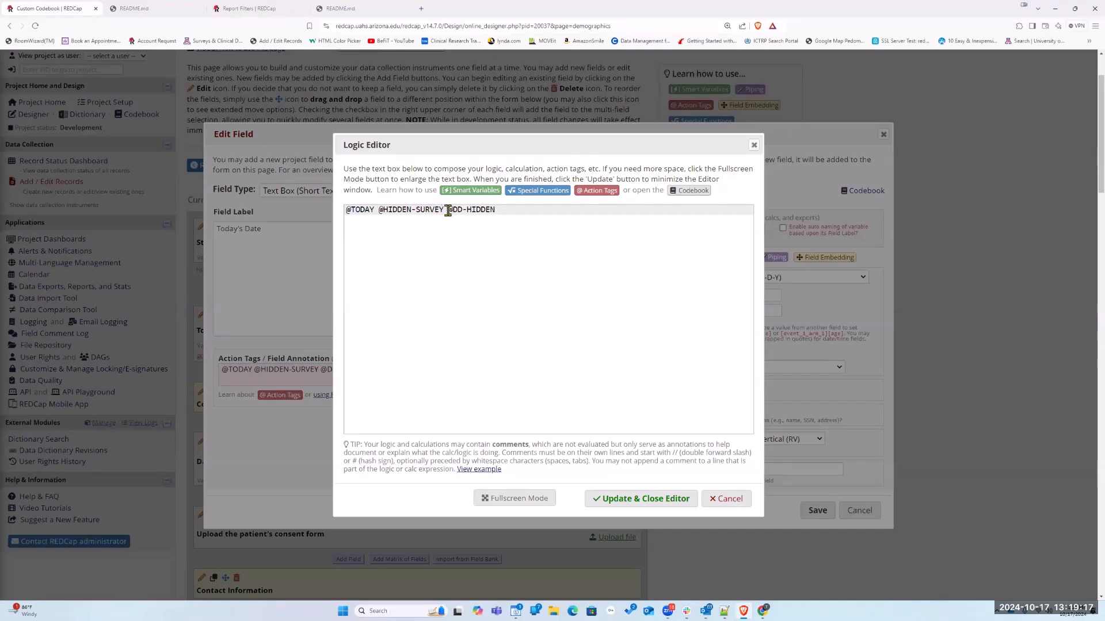
click(688, 497)
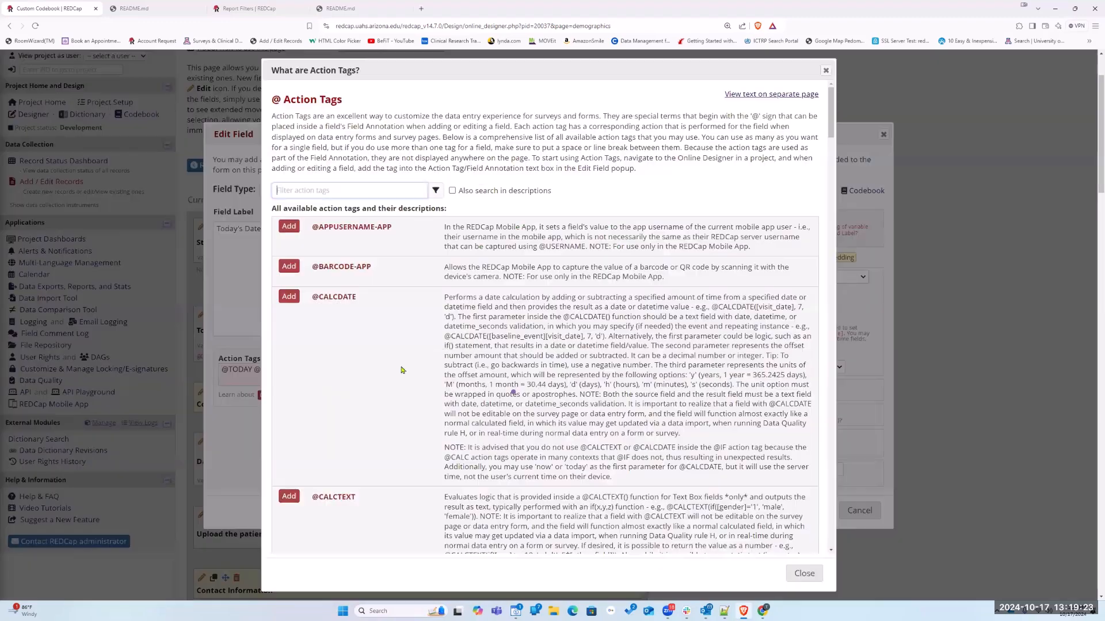
scroll(395, 330, down, 7)
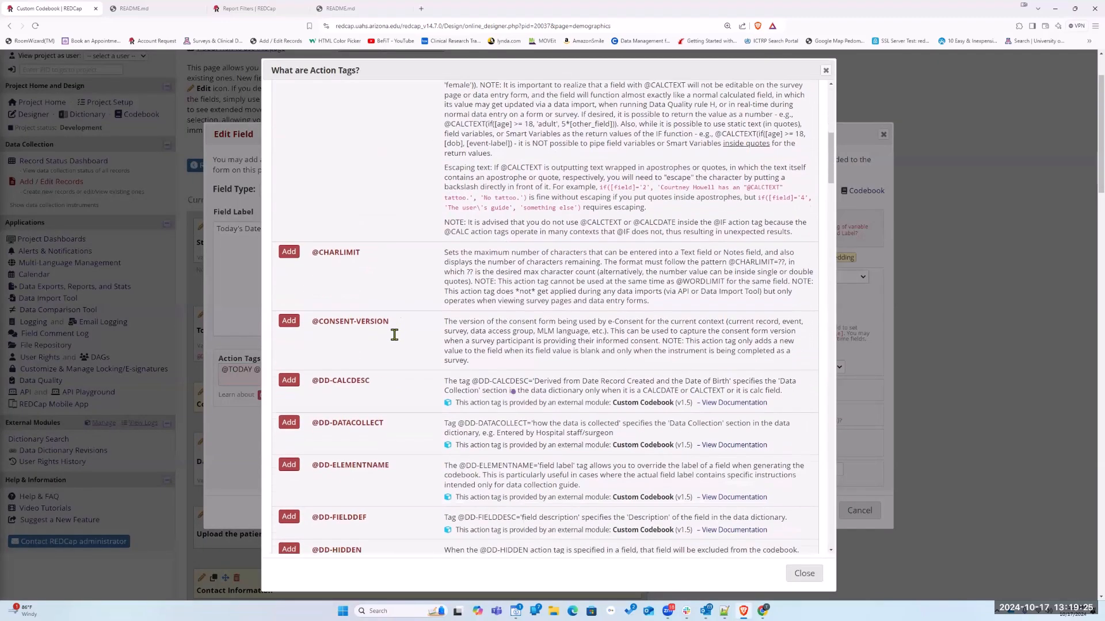
scroll(394, 337, down, 3)
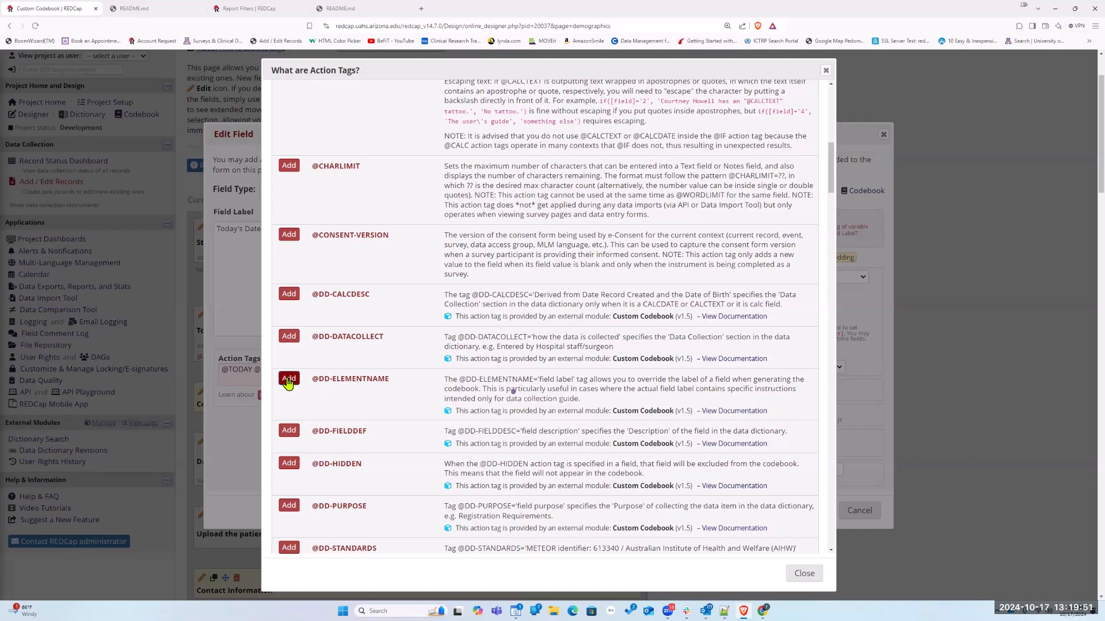
scroll(331, 416, down, 2)
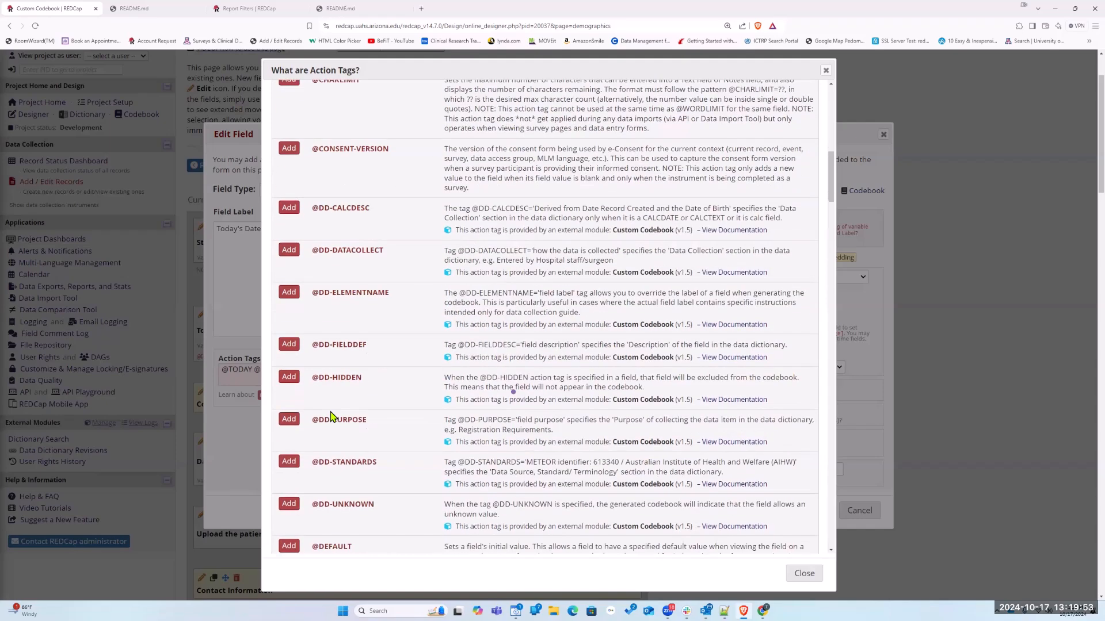
scroll(339, 438, down, 2)
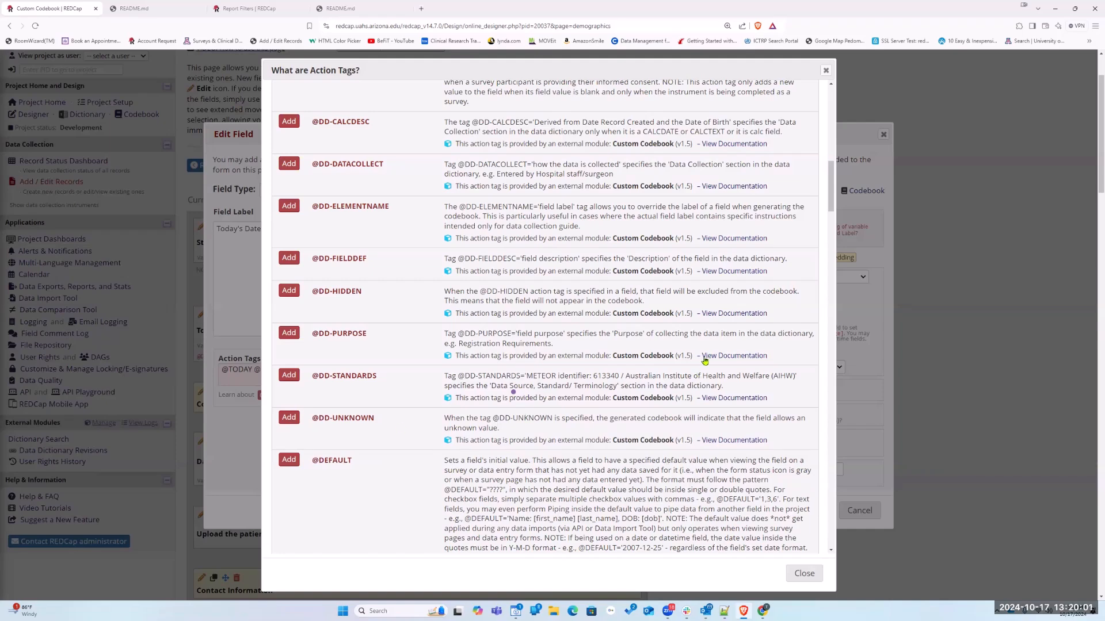
scroll(698, 360, up, 6)
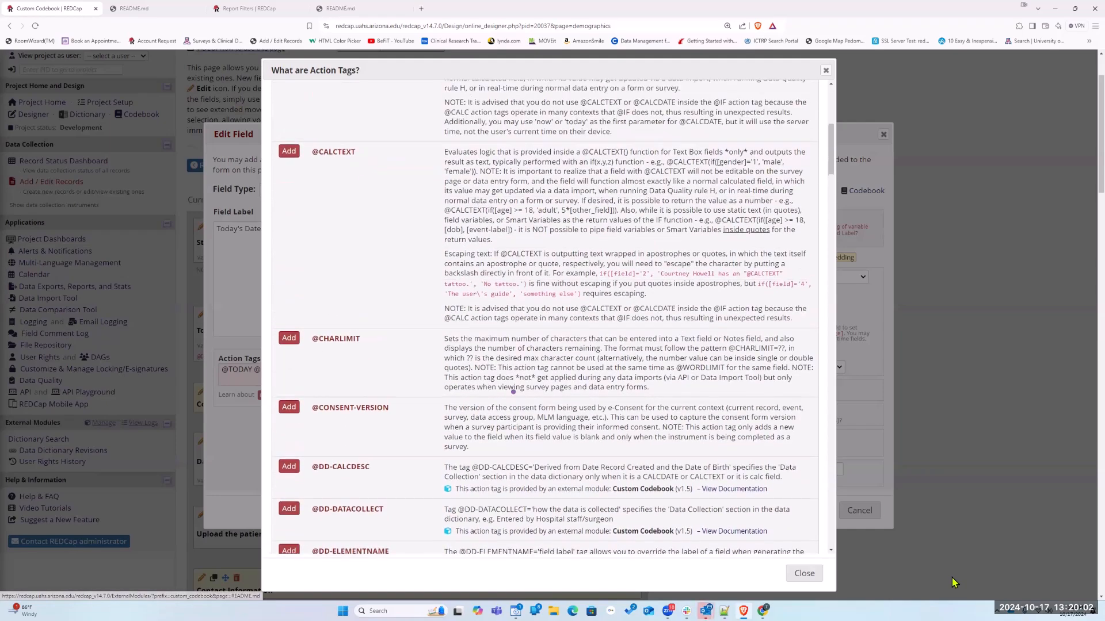
click(803, 573)
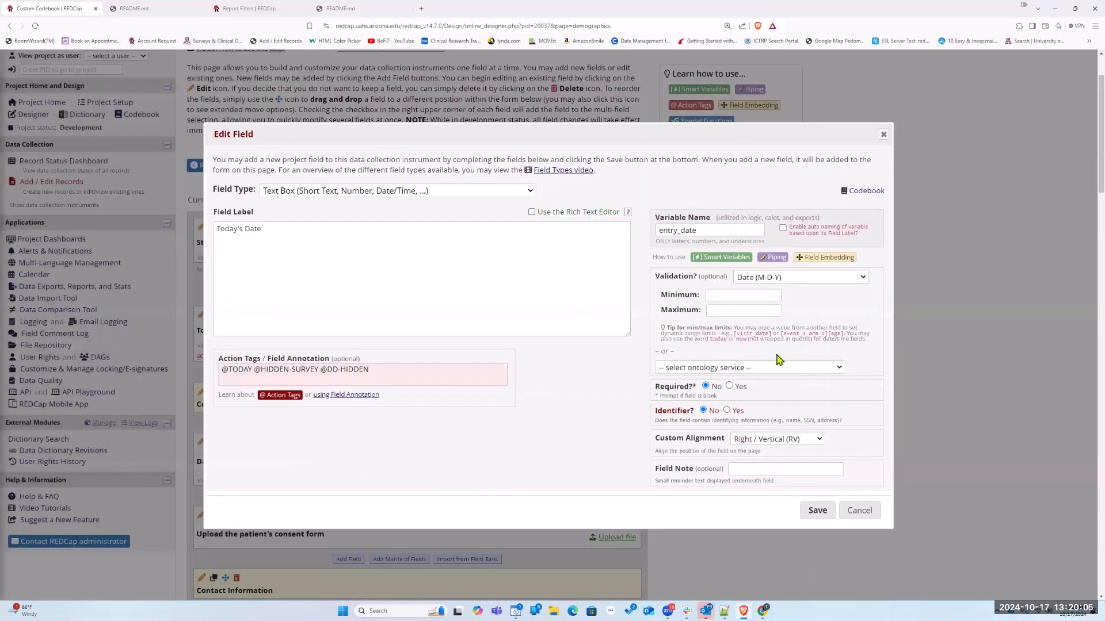
click(859, 512)
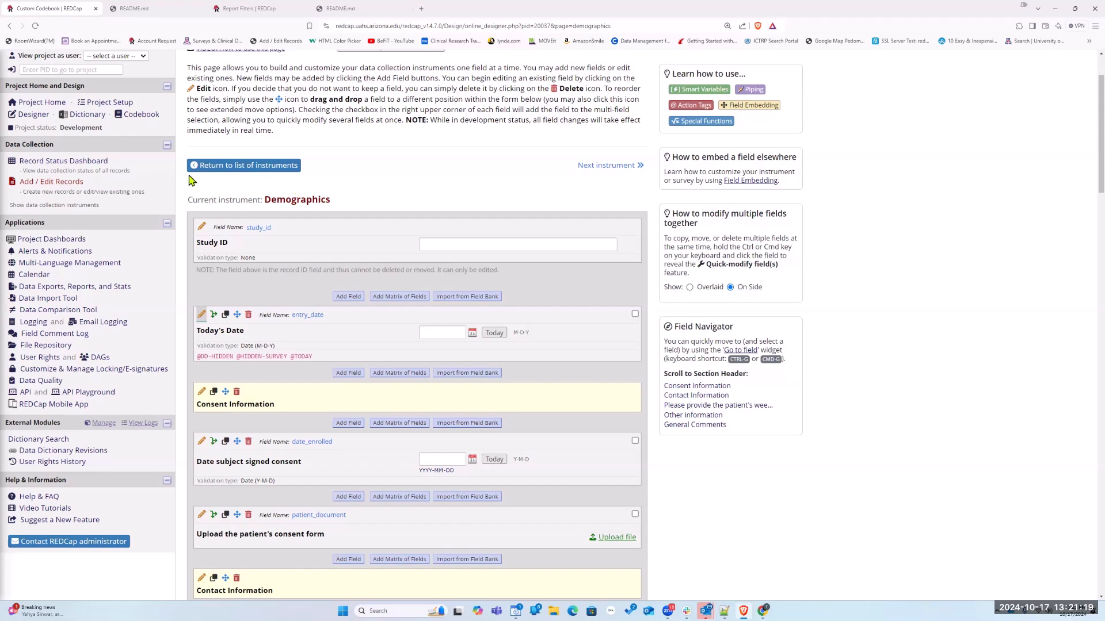
Step: Return to the project's Codebook and examine the Demographics instrument's fields and attributes
click(138, 115)
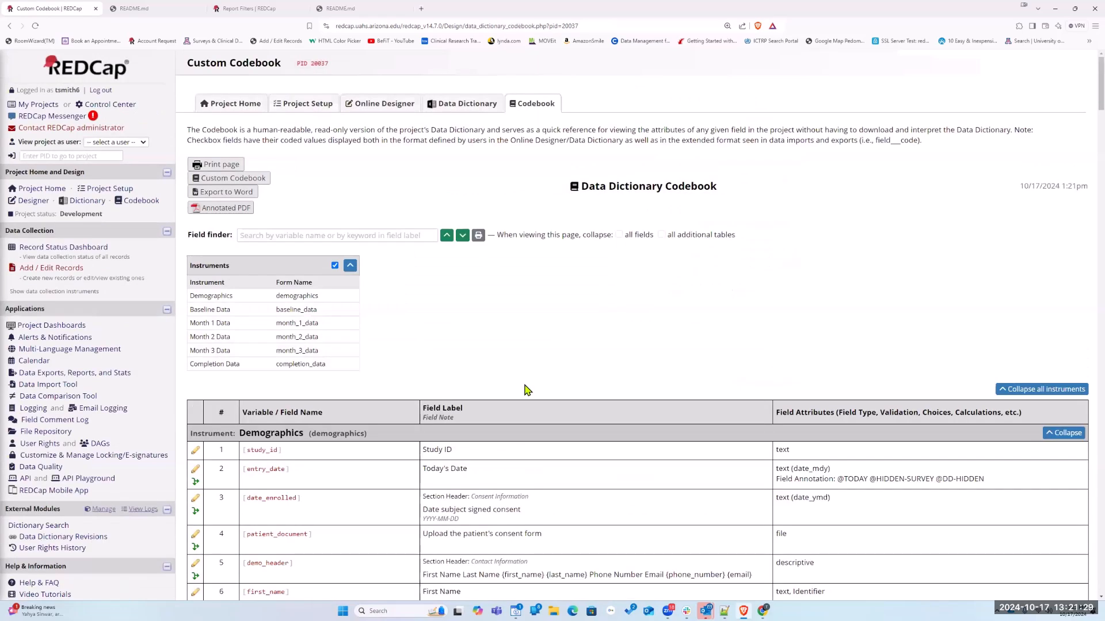
scroll(686, 334, down, 4)
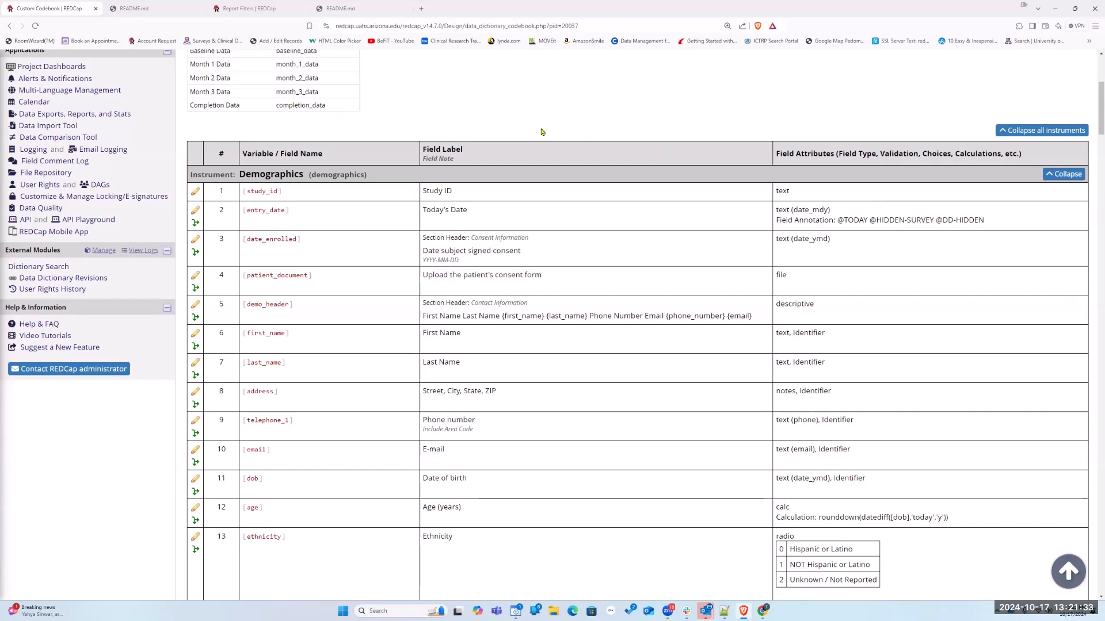
Step: Download the project's current Data Dictionary as CustomCodebook_DataDictionary_2024-10-17.csv into the CB2 folder on the Data_1TB_SSD (E:) drive
scroll(352, 125, up, 5)
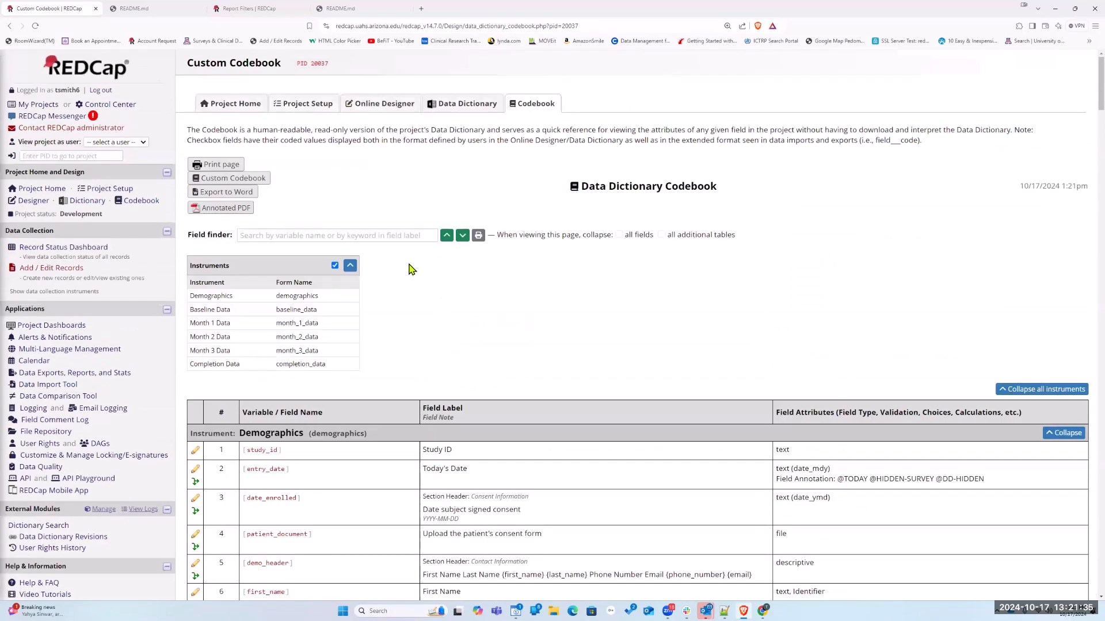
click(26, 200)
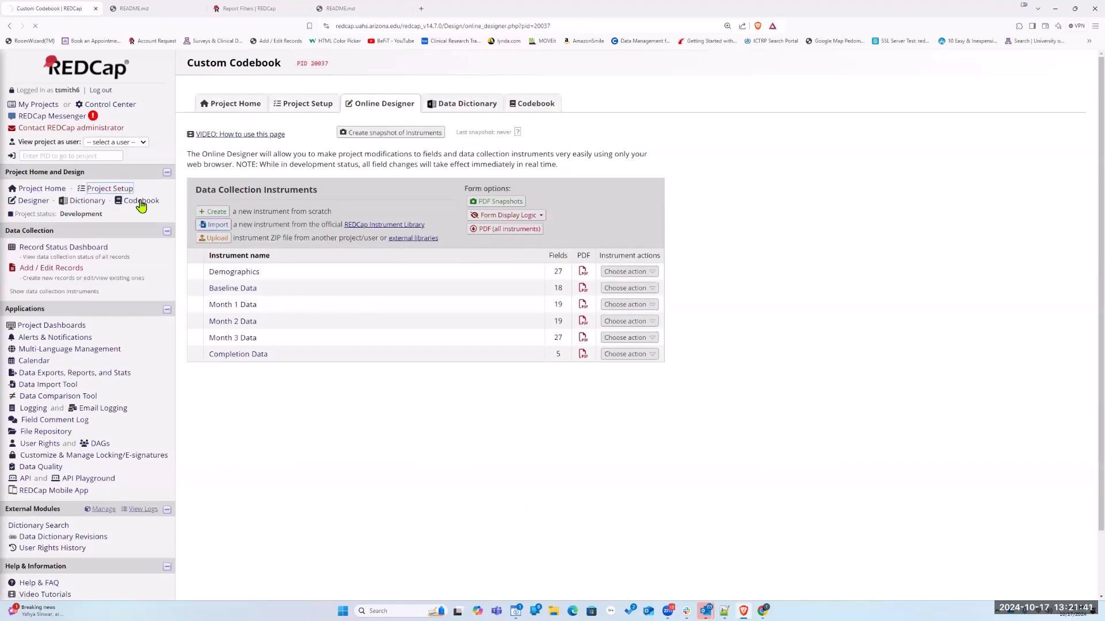
click(419, 305)
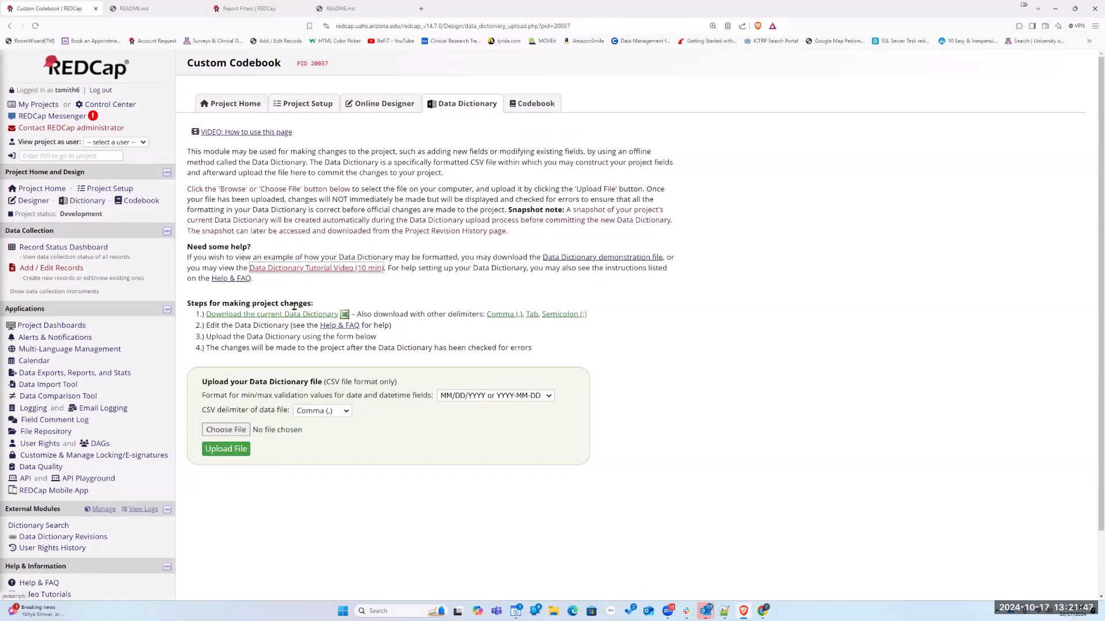
click(262, 316)
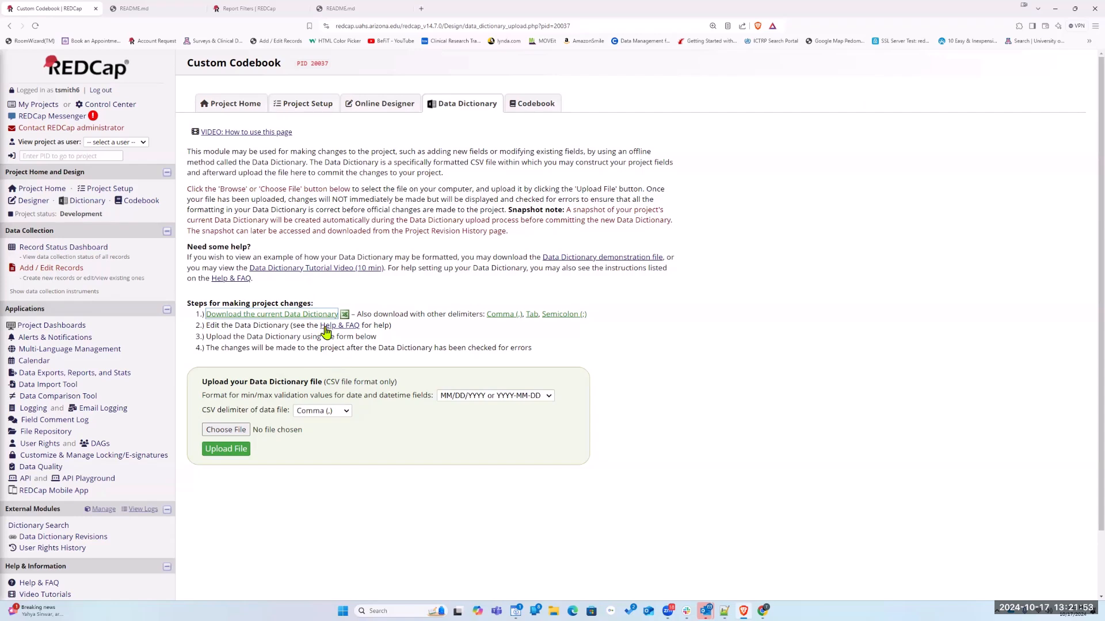
click(276, 317)
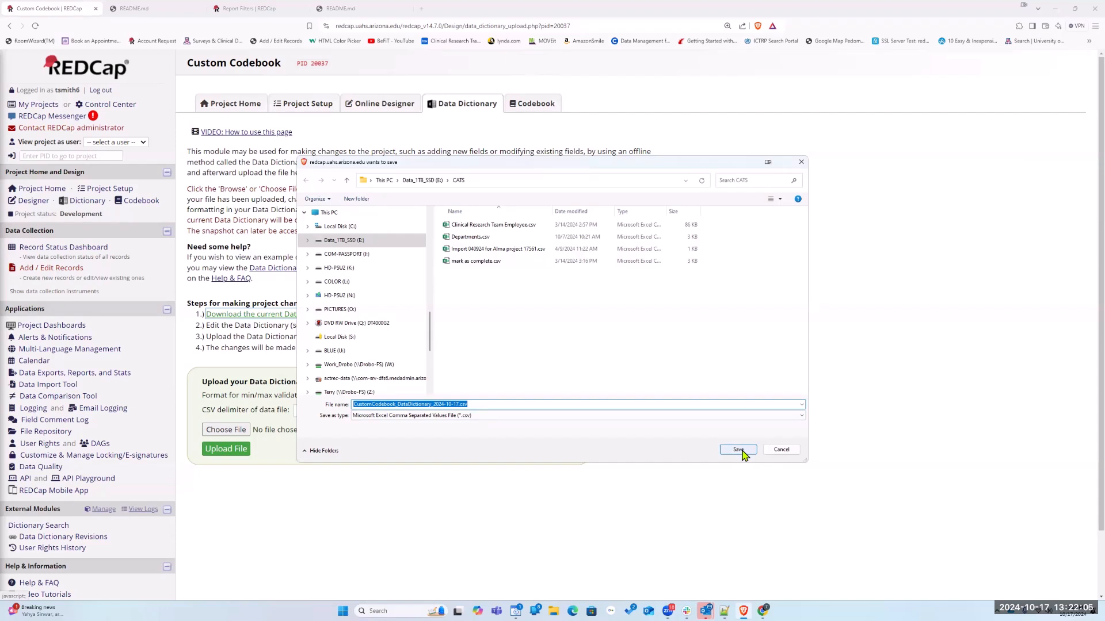
click(307, 240)
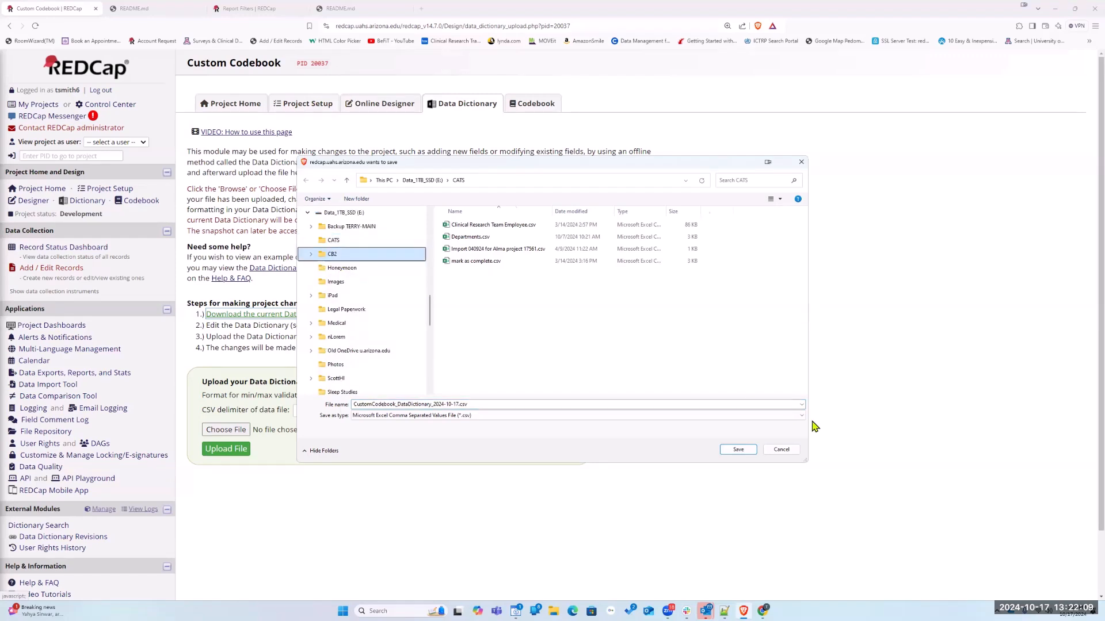
click(738, 449)
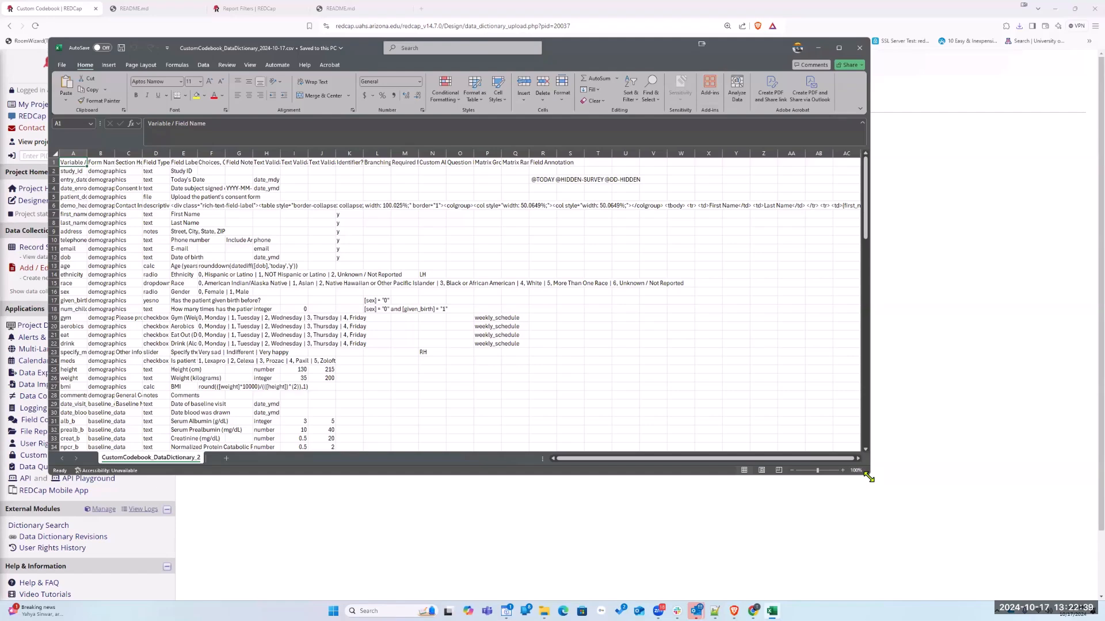
Step: In Excel, fit the Variable / Field Name through Field Label columns to their contents, review the downloaded data dictionary, and close it without saving
drag(869, 478, 998, 571)
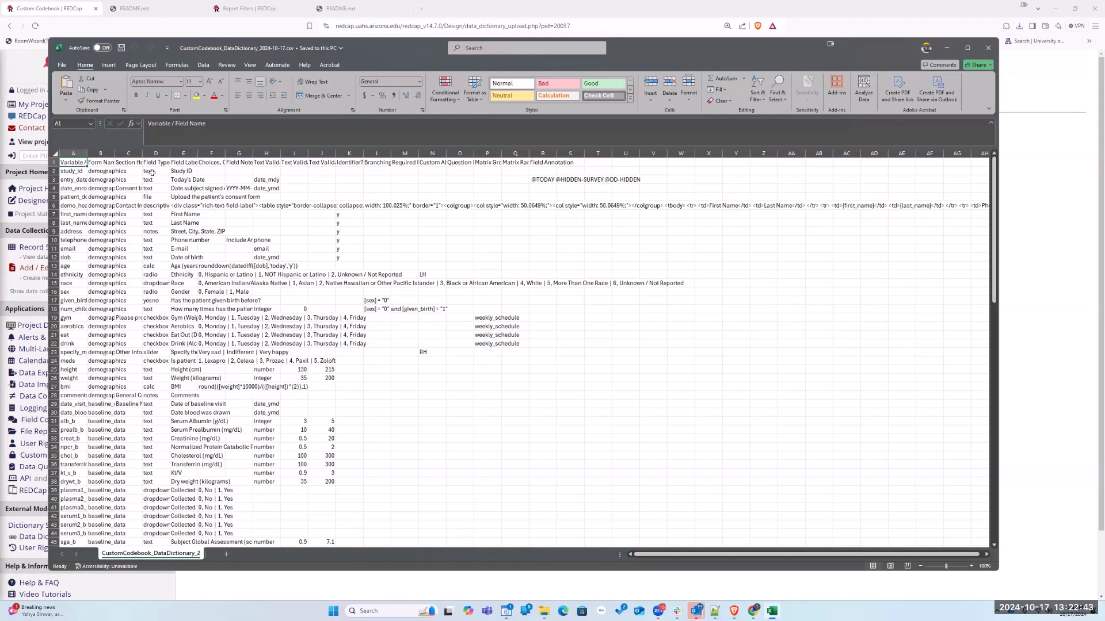
double_click(88, 153)
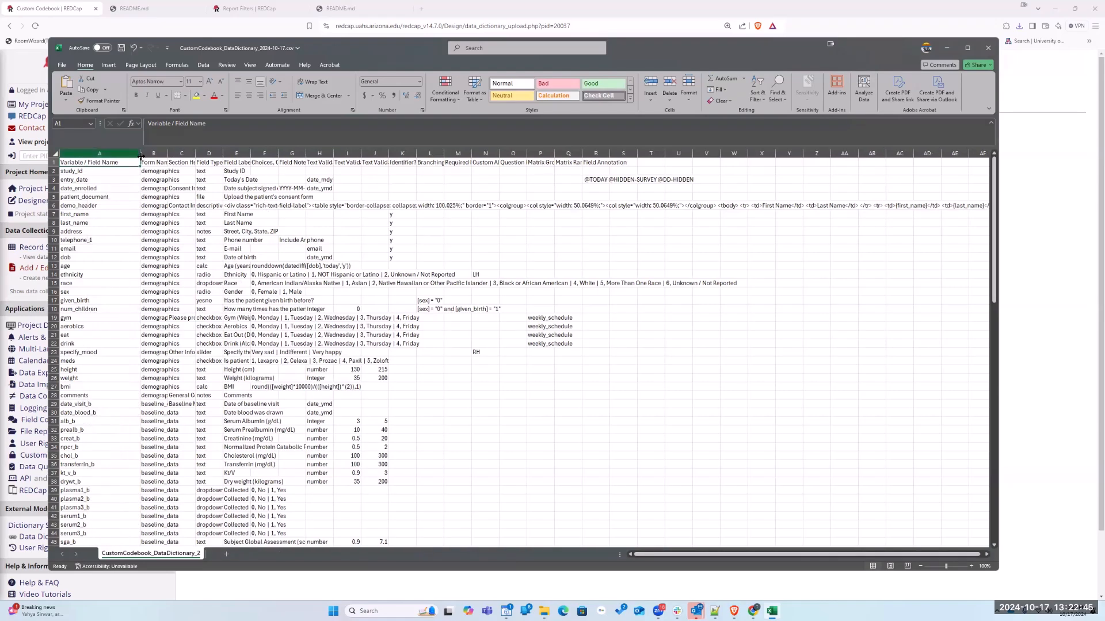
double_click(168, 153)
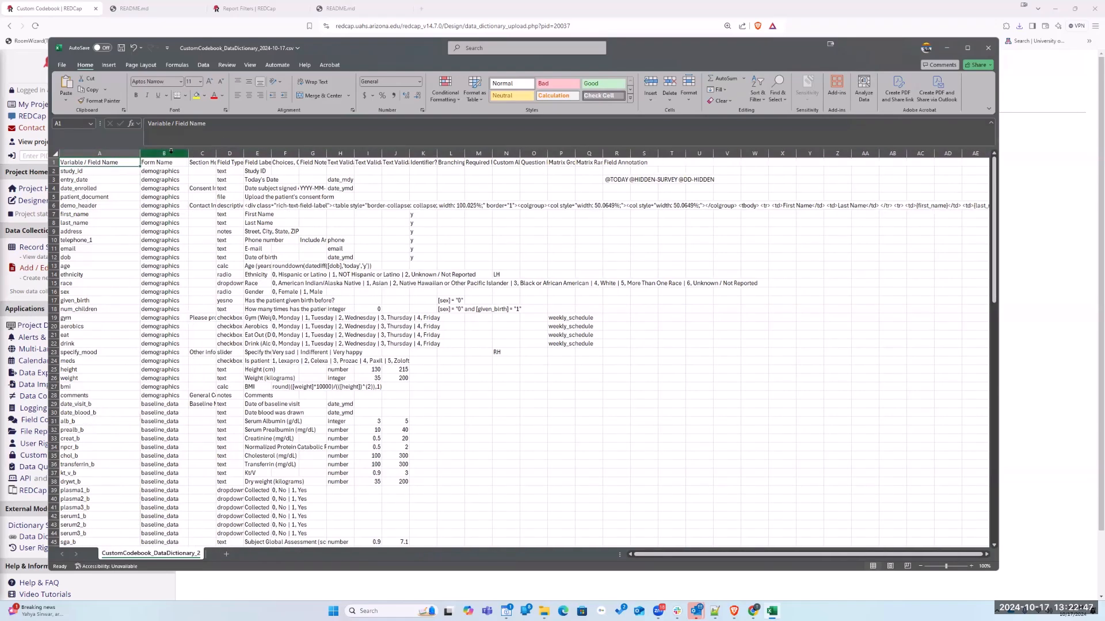
double_click(216, 153)
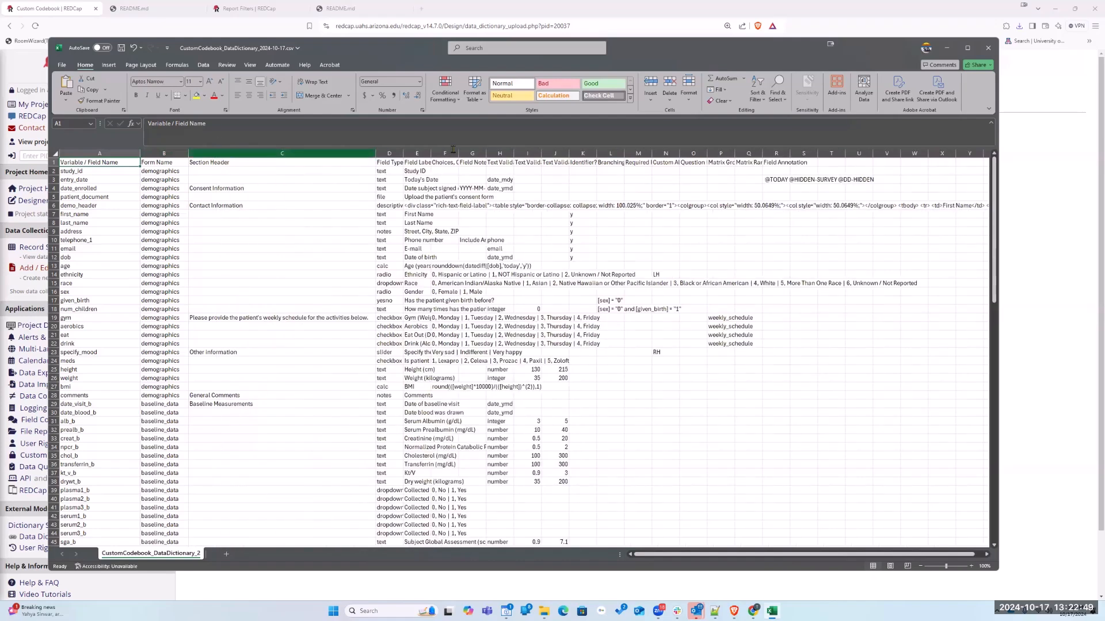
double_click(403, 153)
double_click(436, 152)
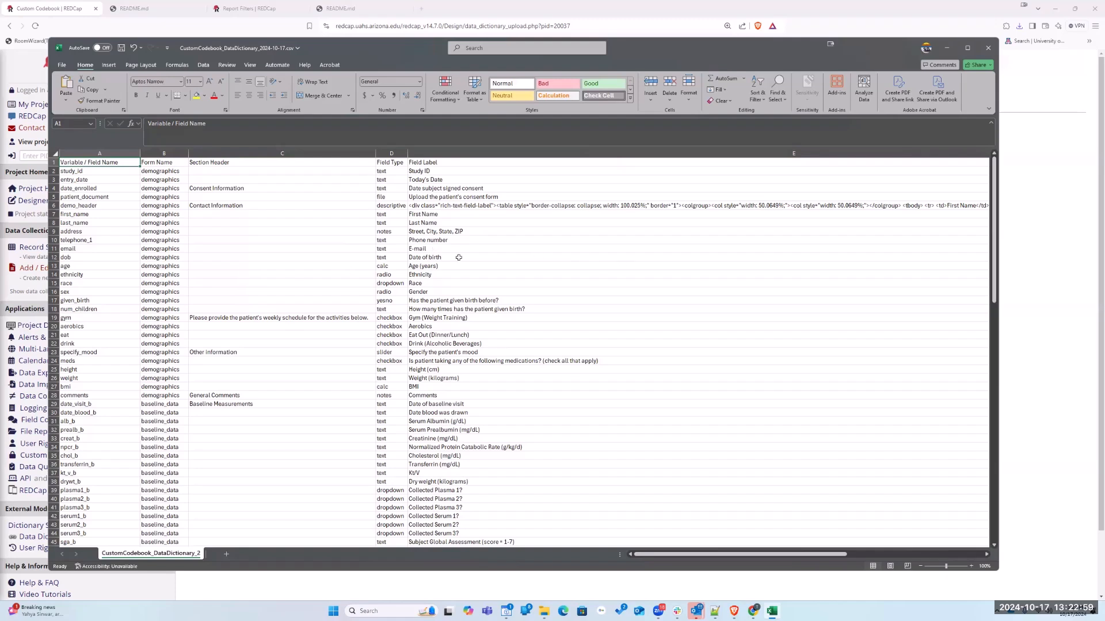
click(988, 53)
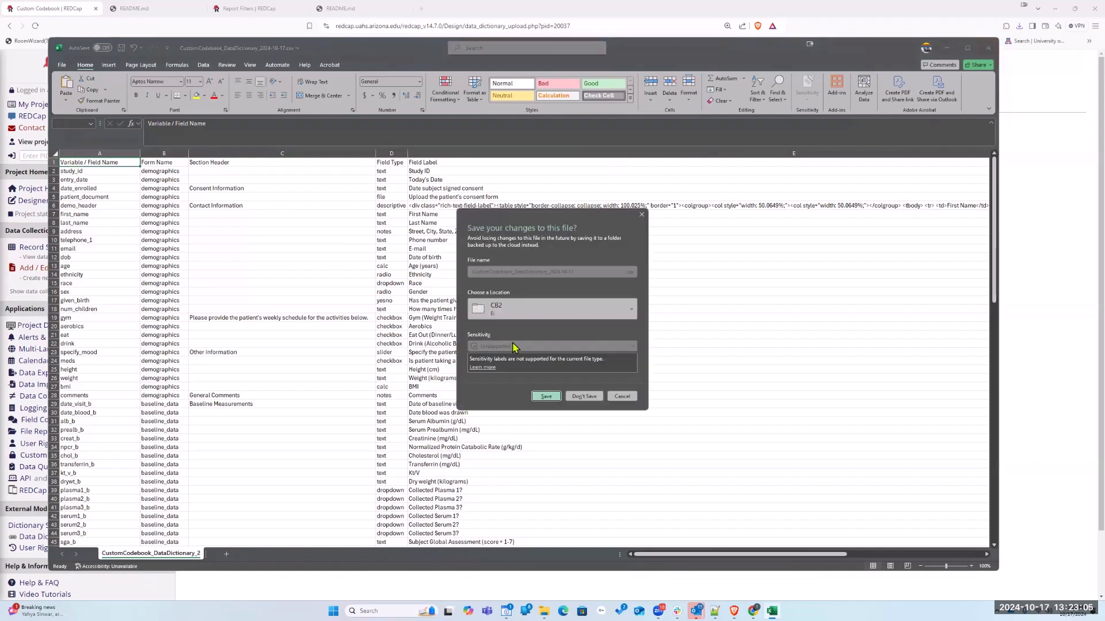
click(584, 397)
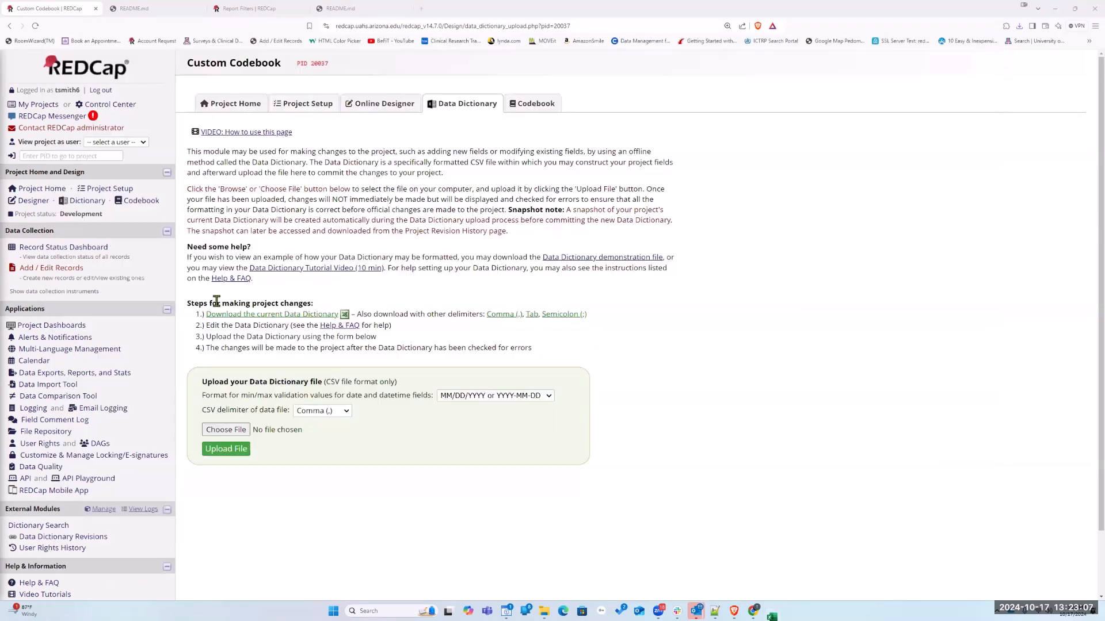
Step: Reopen the project's Codebook from the Data Dictionary page and review its instruments list and the first Demographics fields
click(137, 202)
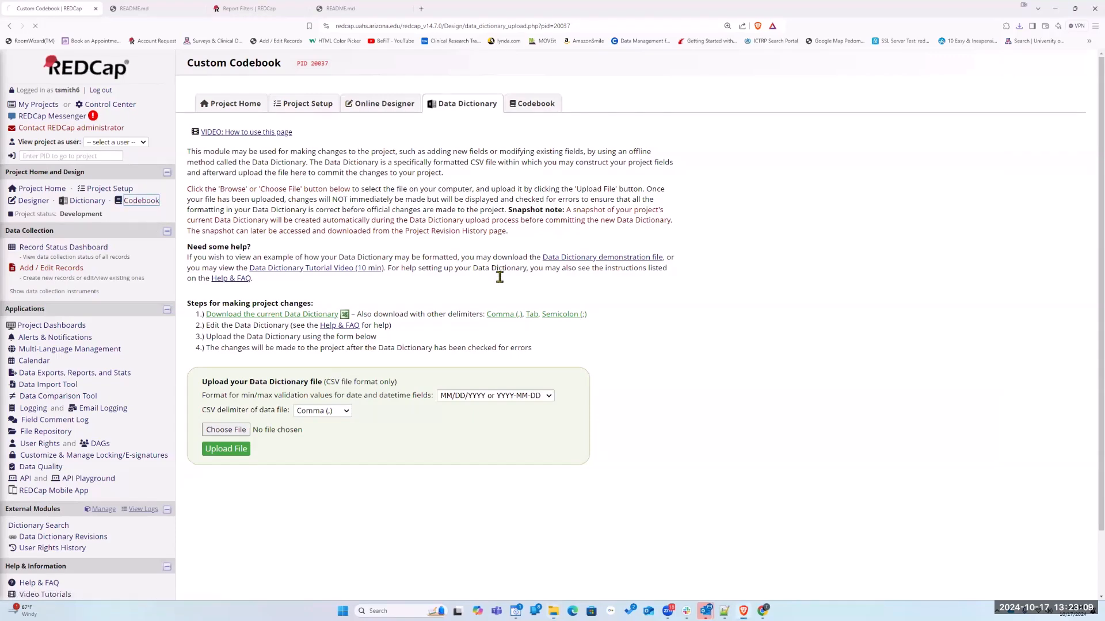
scroll(578, 466, down, 3)
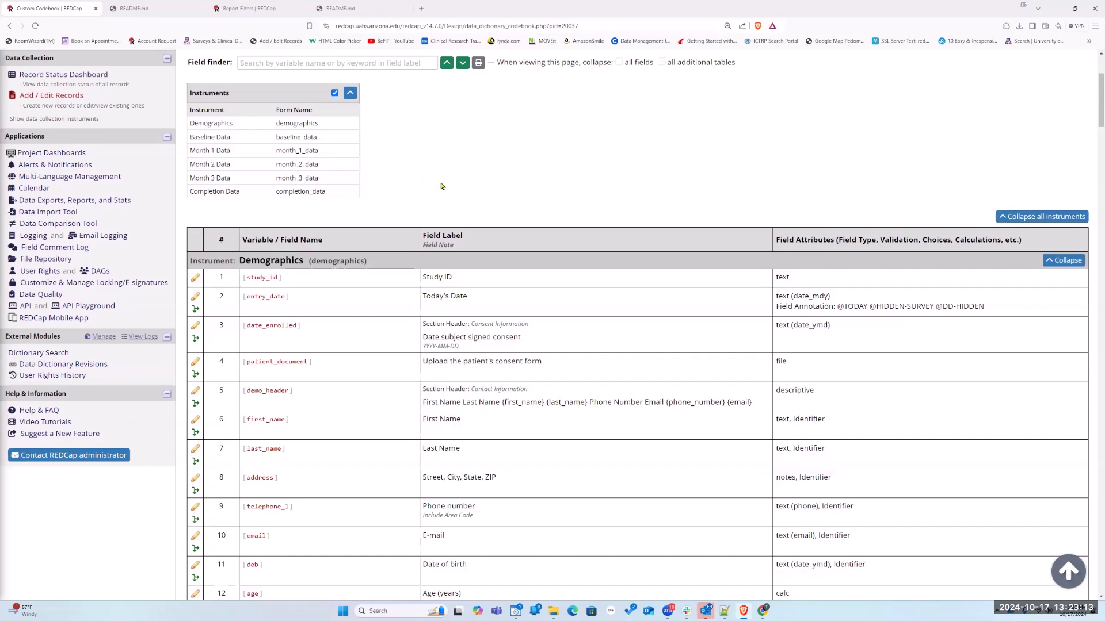
scroll(410, 187, up, 3)
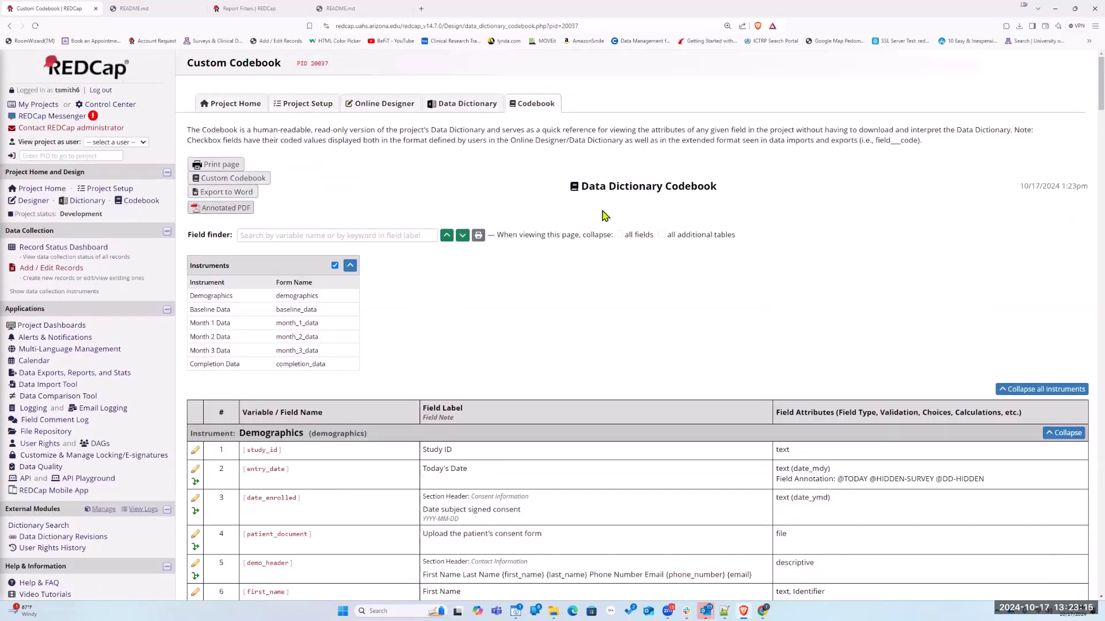
click(95, 12)
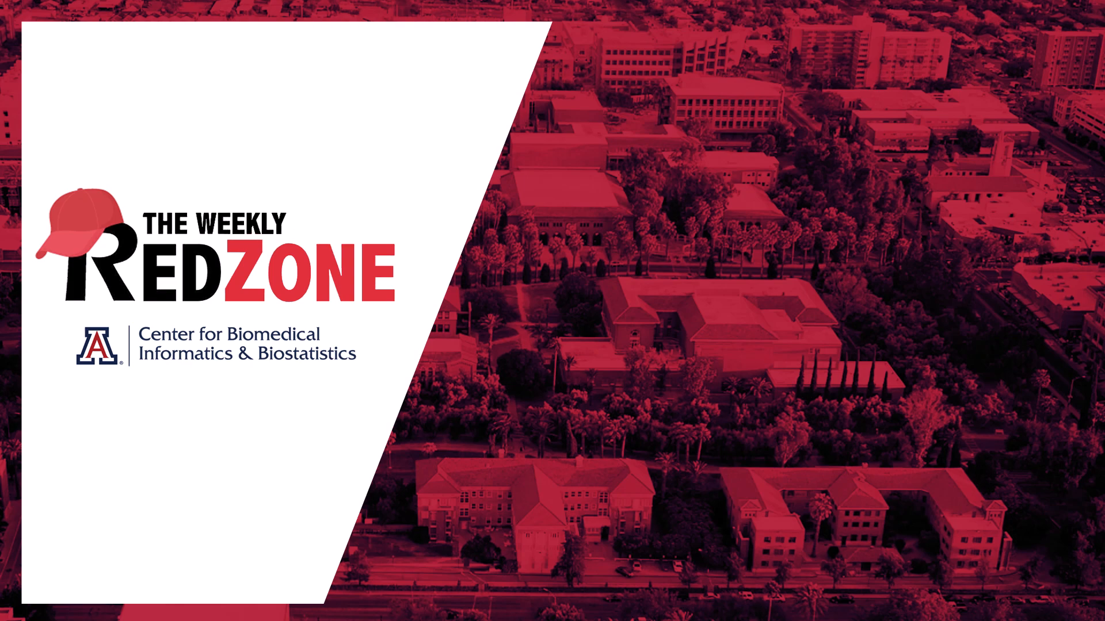